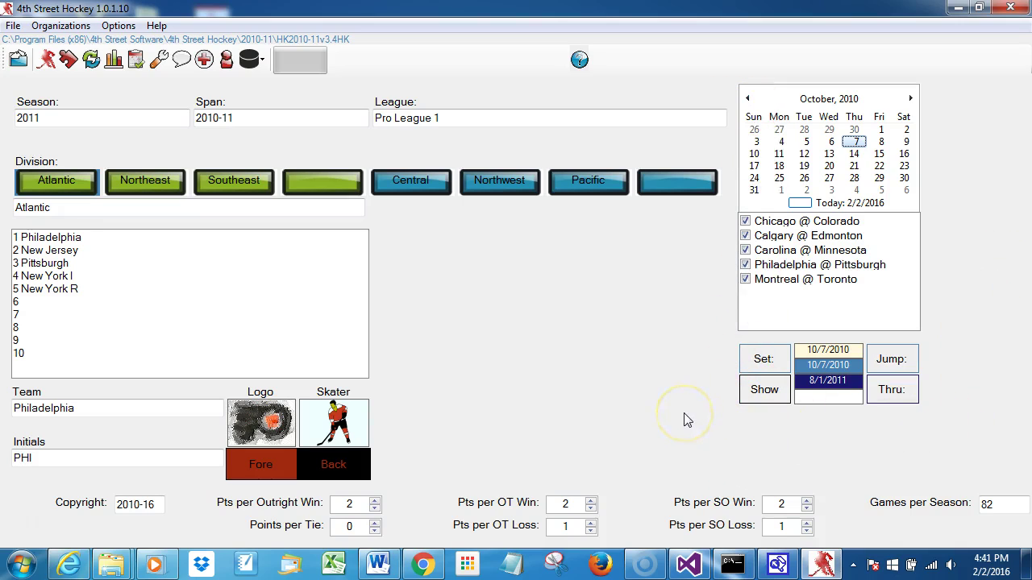
Open the Schedule Editor and add a game on October 6, 2010 with Pittsburgh visiting Nashville
{"action": "left_click", "coordinate": [135, 61]}
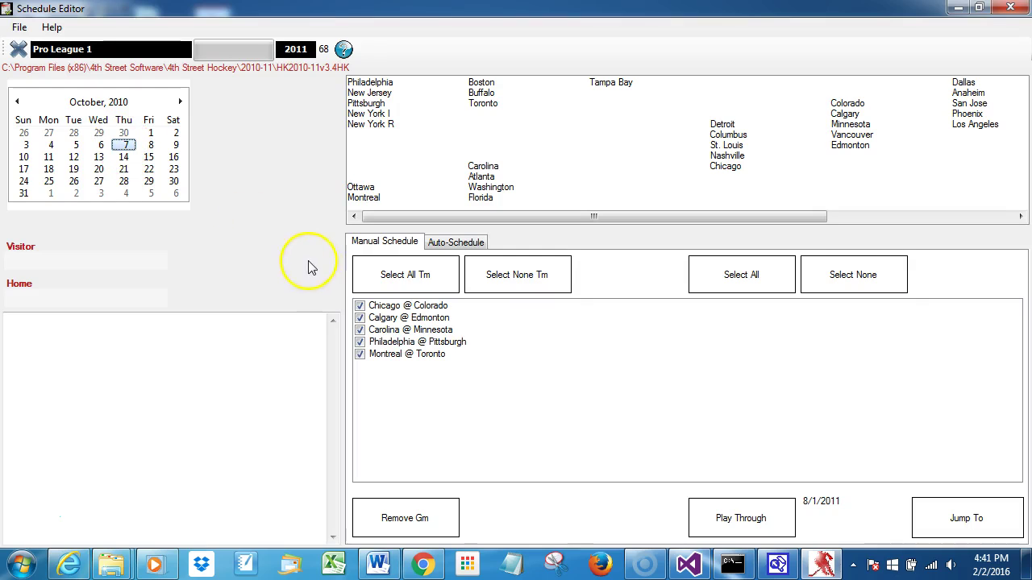
{"action": "left_click", "coordinate": [100, 147]}
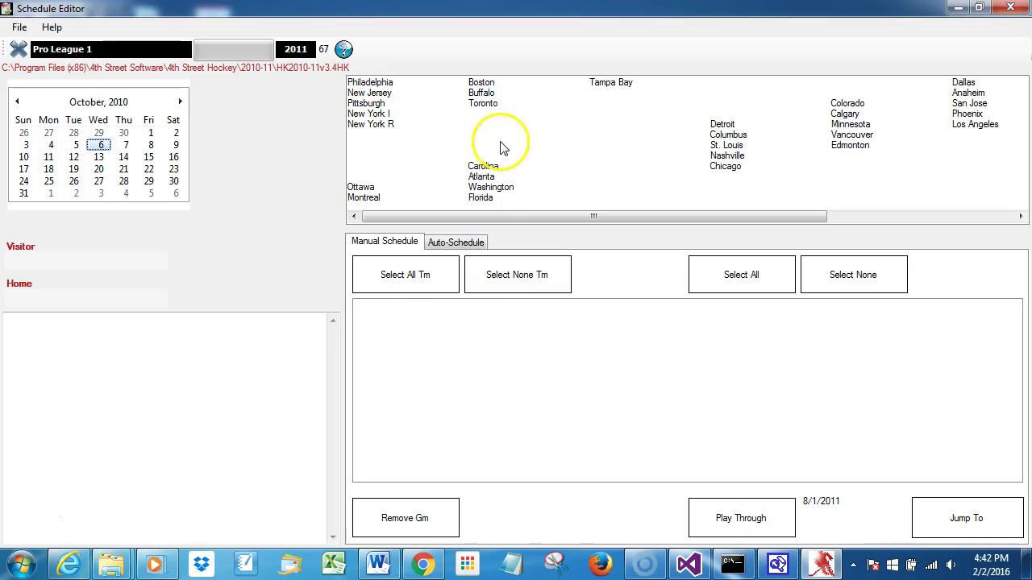
{"action": "left_click", "coordinate": [374, 105]}
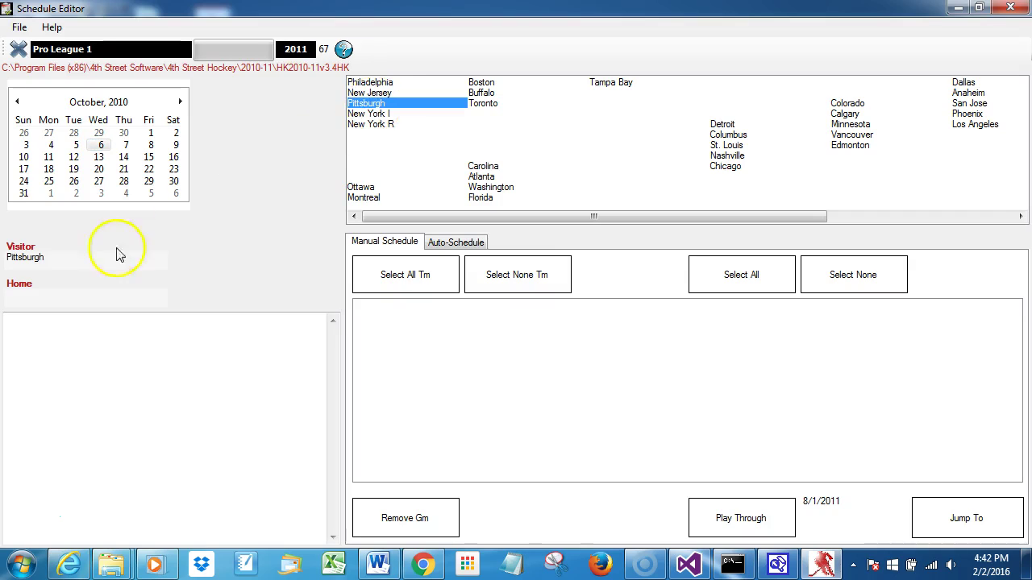
{"action": "left_click", "coordinate": [734, 157]}
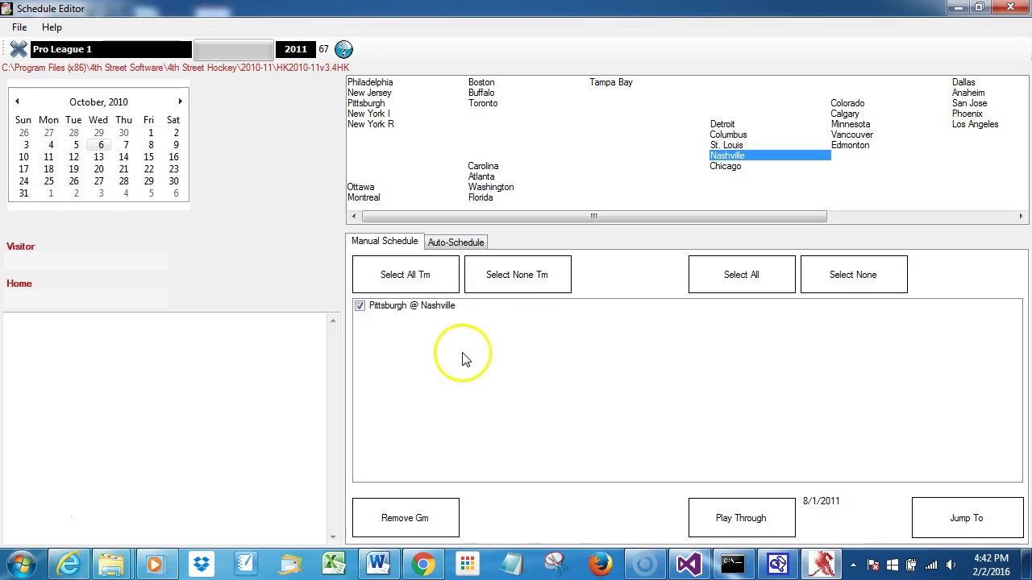
Toggle the Pittsburgh @ Nashville game off and on, and remove it from the October 6 schedule
{"action": "left_click", "coordinate": [360, 308]}
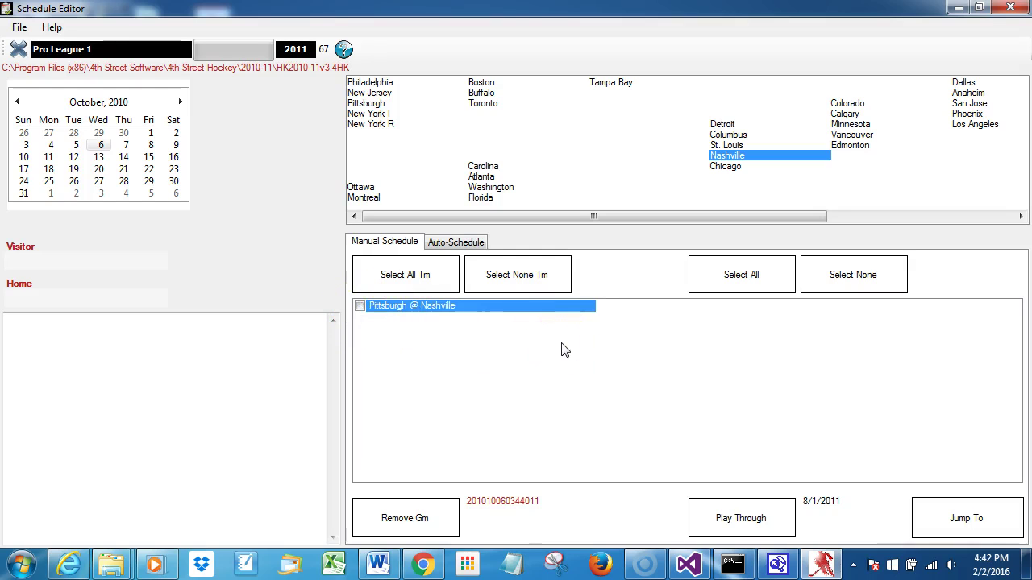
{"action": "left_click", "coordinate": [361, 307]}
{"action": "left_click", "coordinate": [424, 515]}
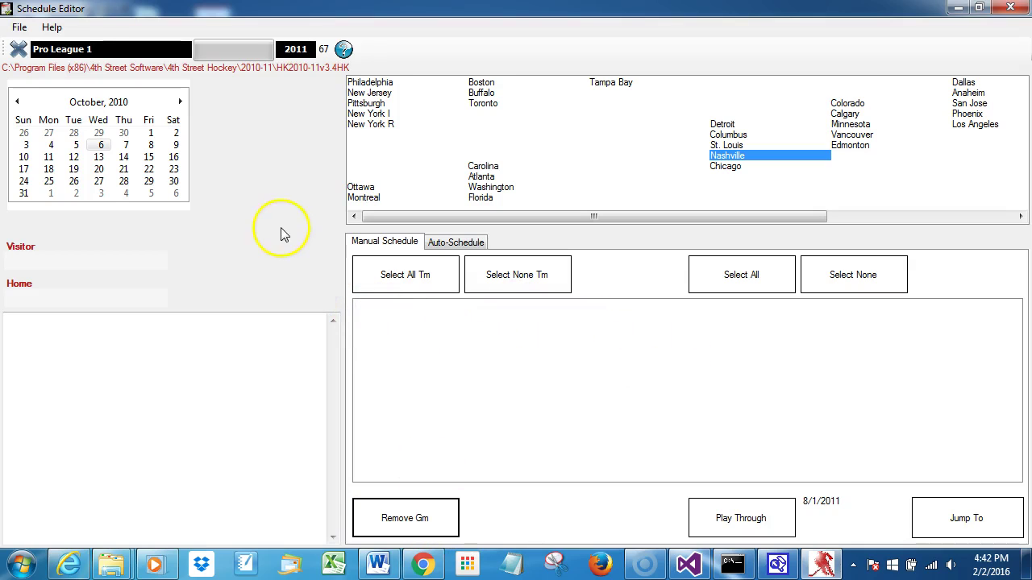
Review the games scheduled for October 7, 8 and 9, November 5 and December 2, 2010, and return to October 7
{"action": "left_click", "coordinate": [123, 145]}
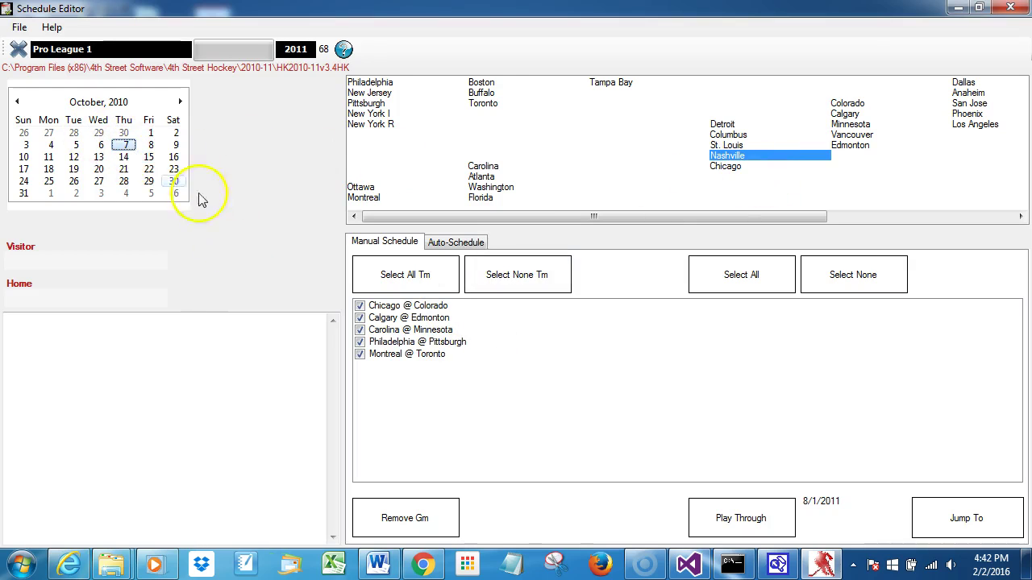
{"action": "left_click", "coordinate": [151, 146]}
{"action": "left_click", "coordinate": [176, 146]}
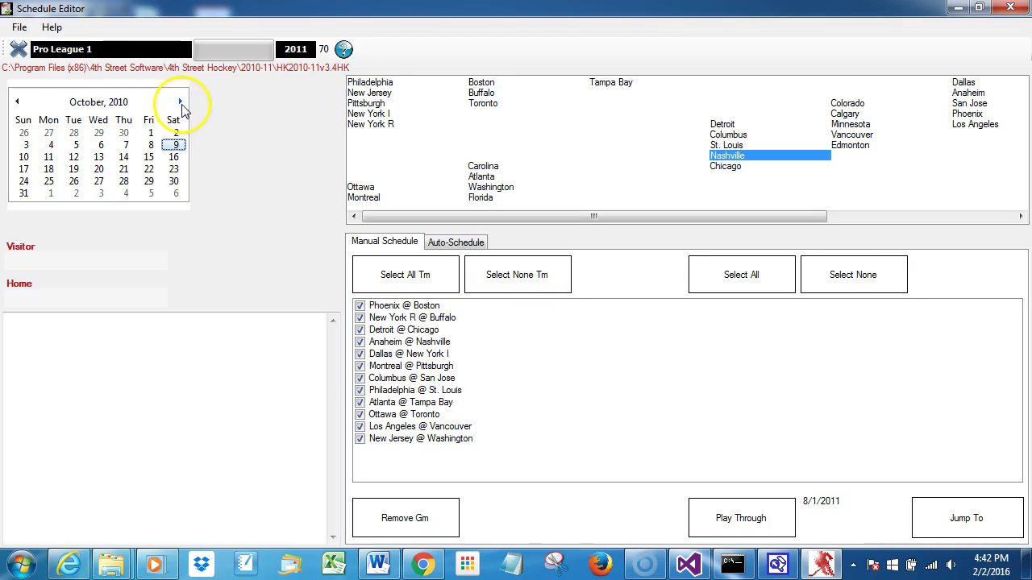
{"action": "left_click", "coordinate": [181, 103]}
{"action": "left_click", "coordinate": [148, 132]}
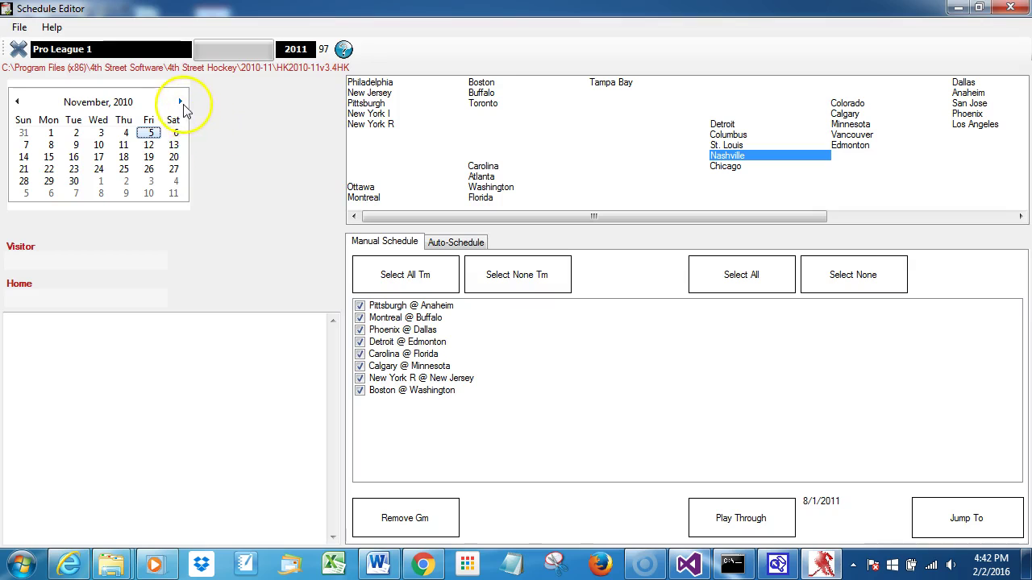
{"action": "left_click", "coordinate": [181, 103]}
{"action": "left_click", "coordinate": [123, 132]}
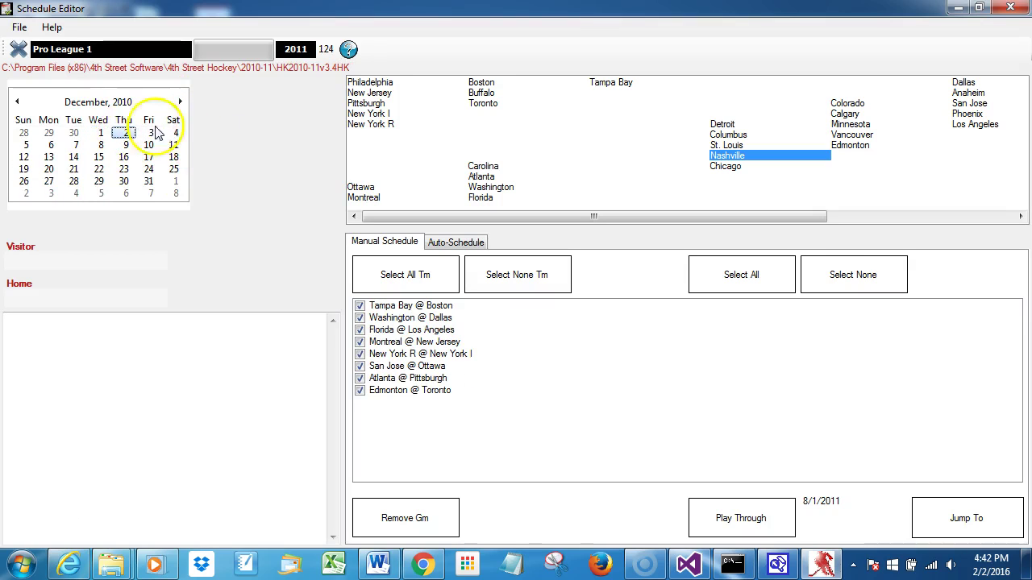
{"action": "left_click", "coordinate": [17, 103]}
{"action": "left_click", "coordinate": [17, 102]}
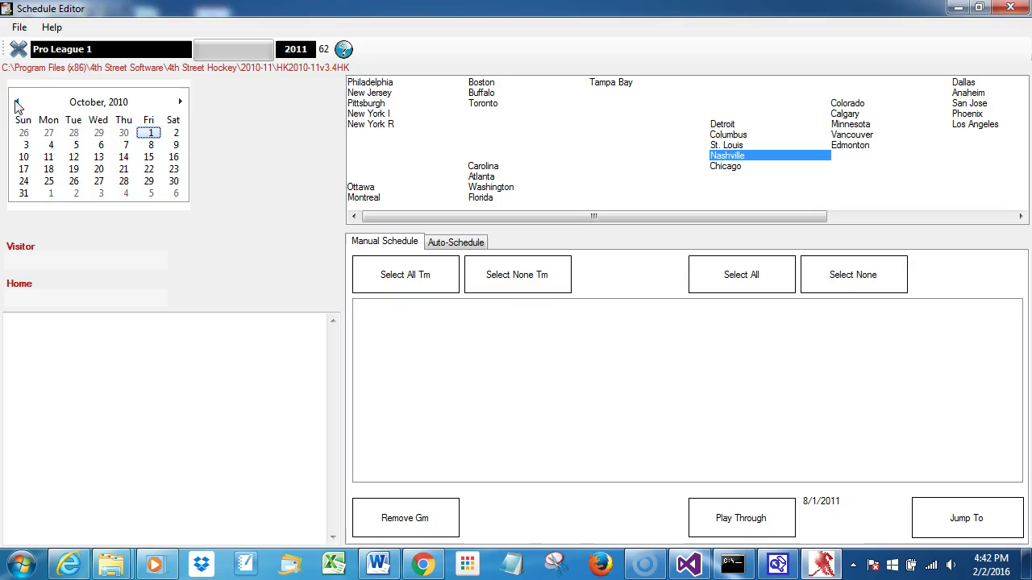
{"action": "left_click", "coordinate": [124, 144]}
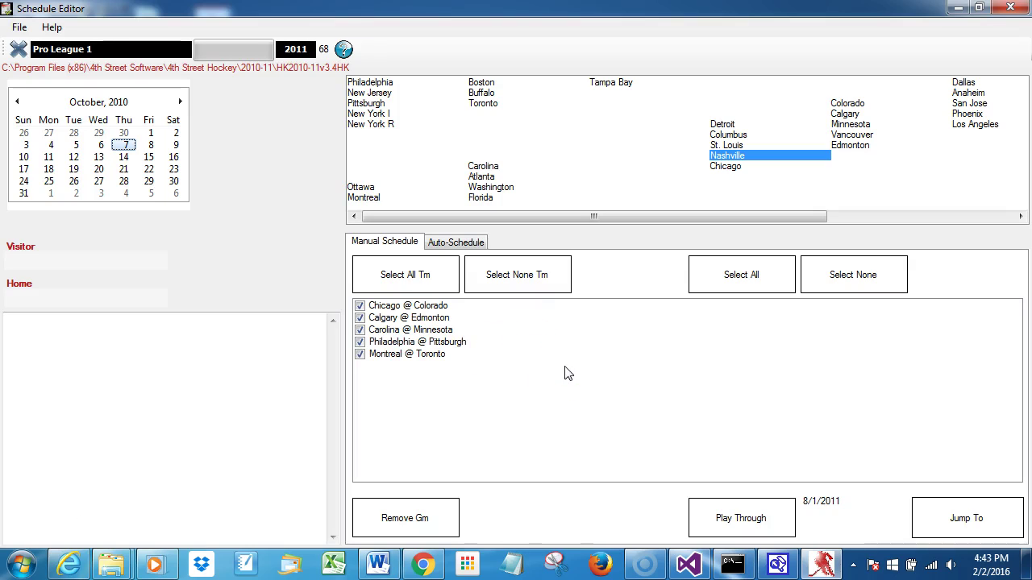
Deselect all games in the league schedule and reselect only the Minnesota games
{"action": "left_click", "coordinate": [830, 277]}
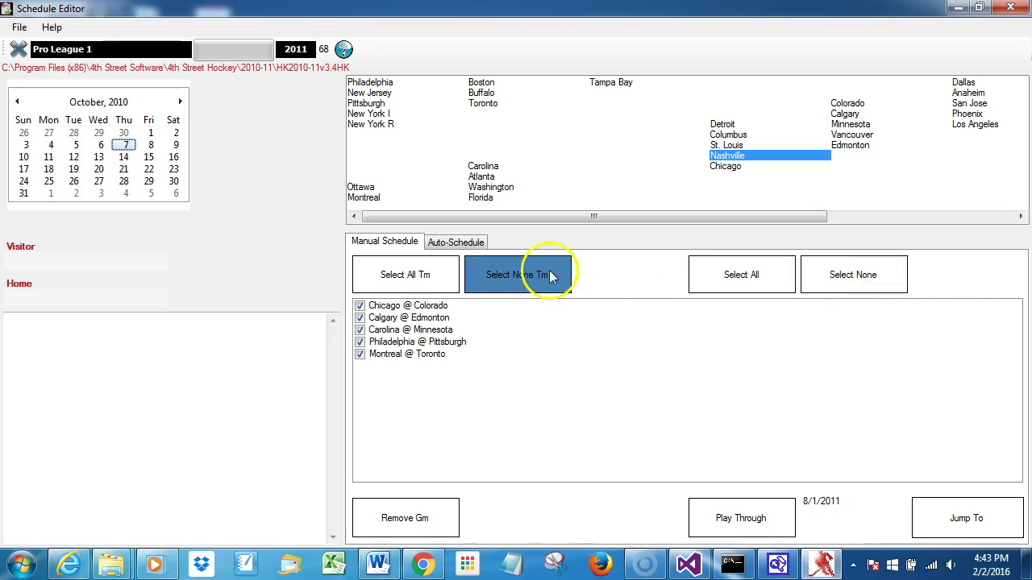
{"action": "left_click", "coordinate": [849, 272]}
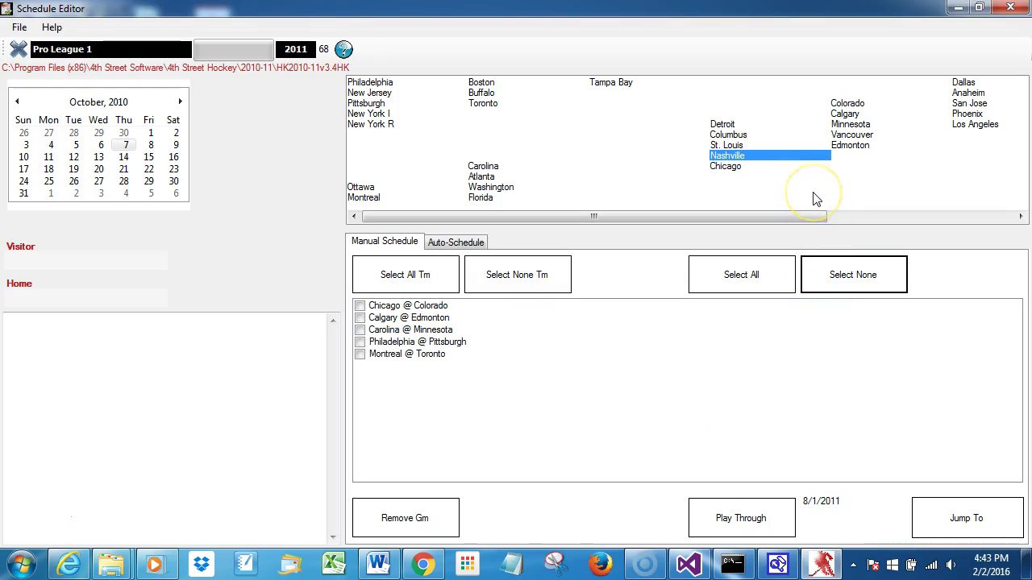
{"action": "left_click", "coordinate": [846, 125]}
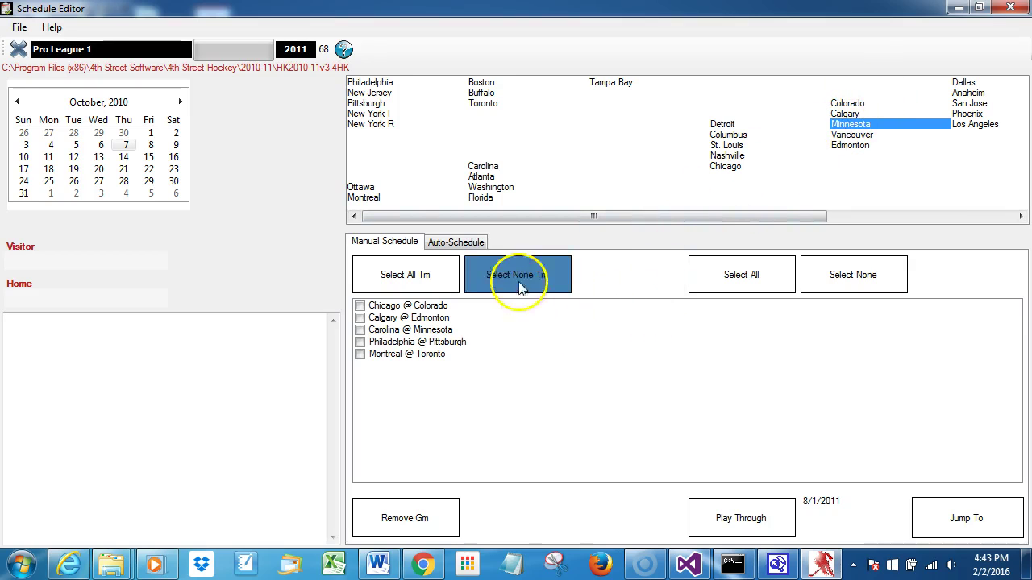
{"action": "left_click", "coordinate": [401, 284]}
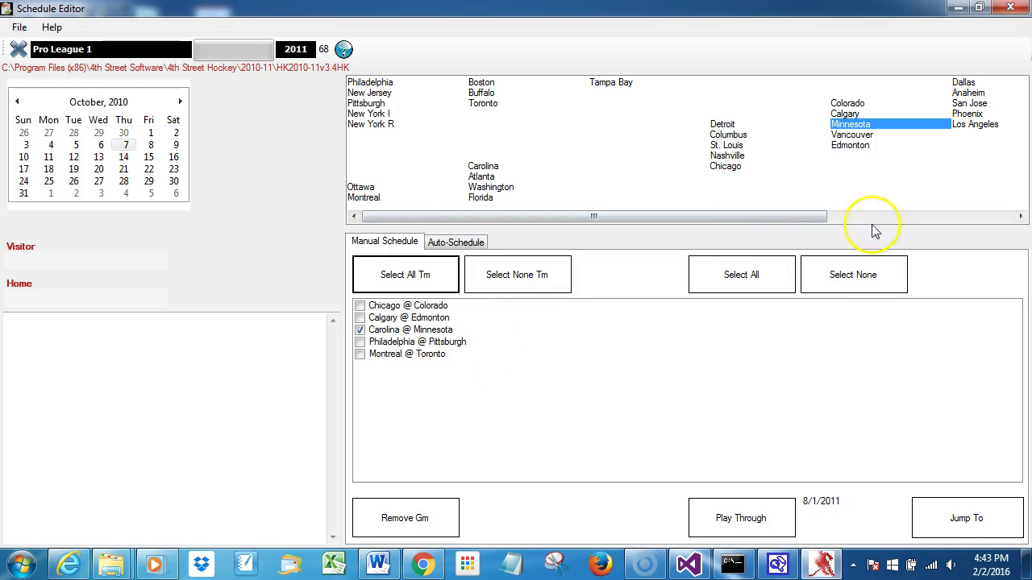
Reset the selection so that every league game is selected except those involving Minnesota
{"action": "left_click", "coordinate": [856, 274]}
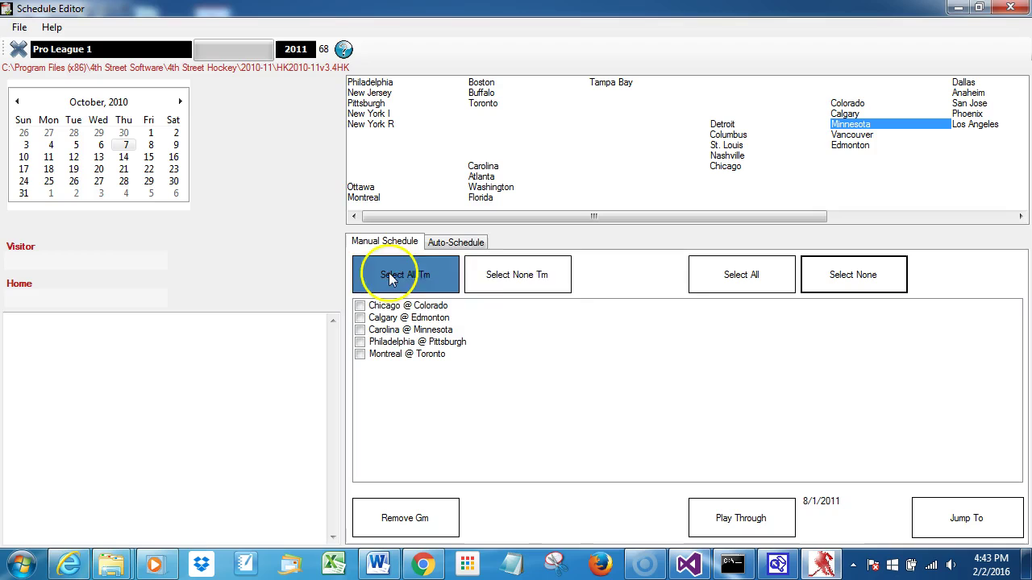
{"action": "left_click", "coordinate": [732, 275]}
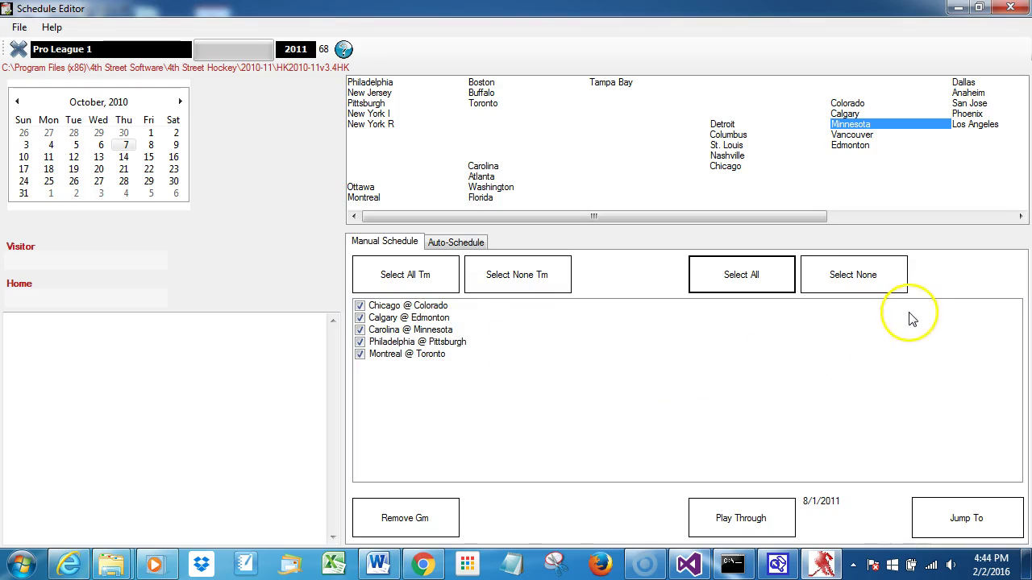
{"action": "left_click", "coordinate": [527, 277]}
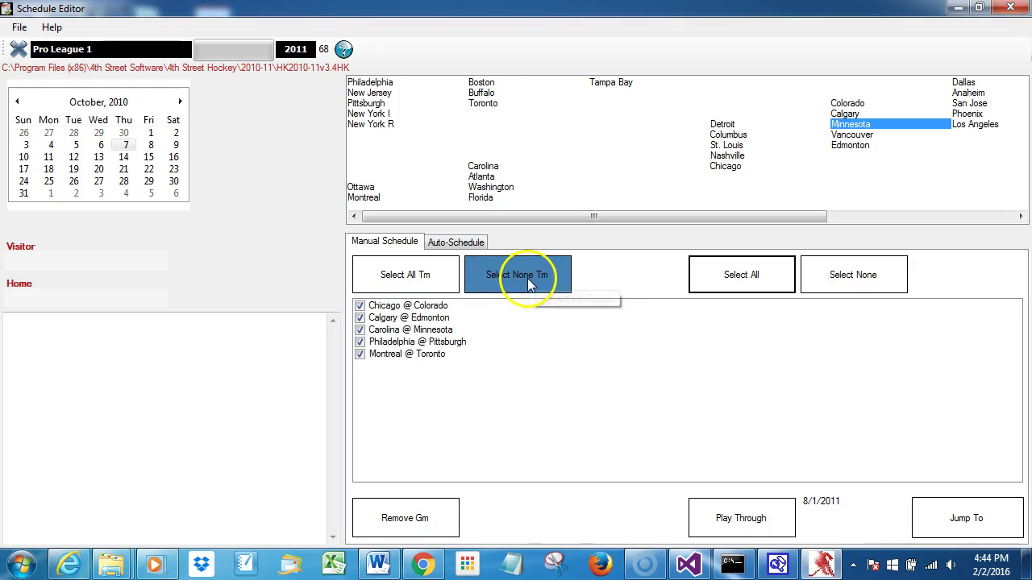
{"action": "left_click", "coordinate": [527, 277]}
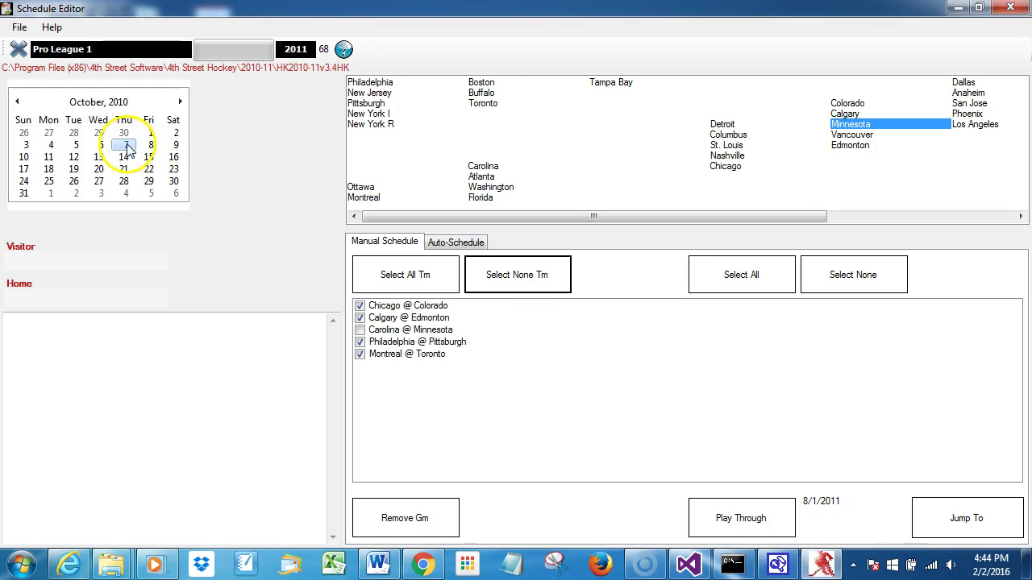
Set the play-through date to October 16, 2010, and replace it with October 7, 2010
{"action": "left_click", "coordinate": [174, 158]}
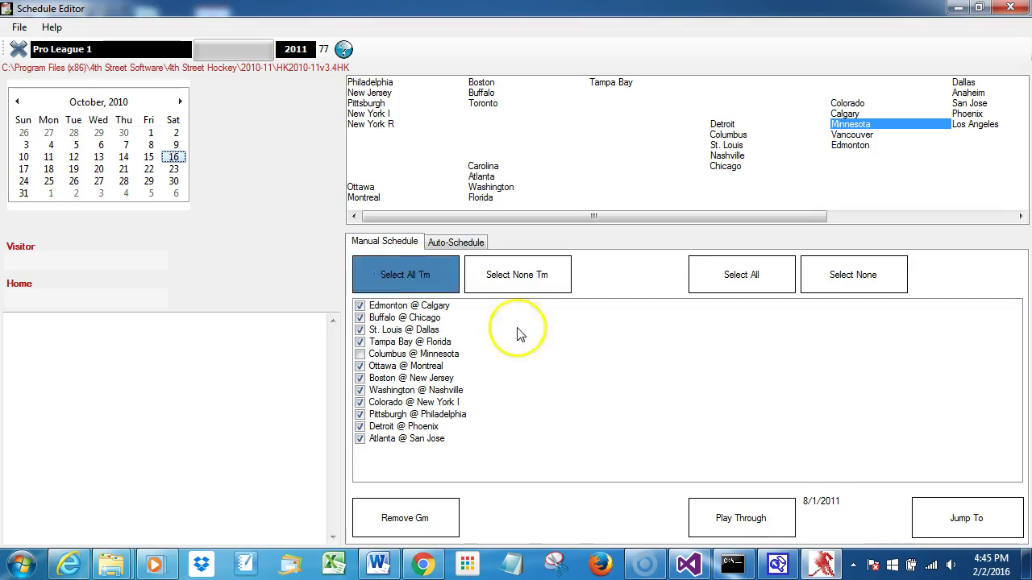
{"action": "left_click", "coordinate": [745, 518]}
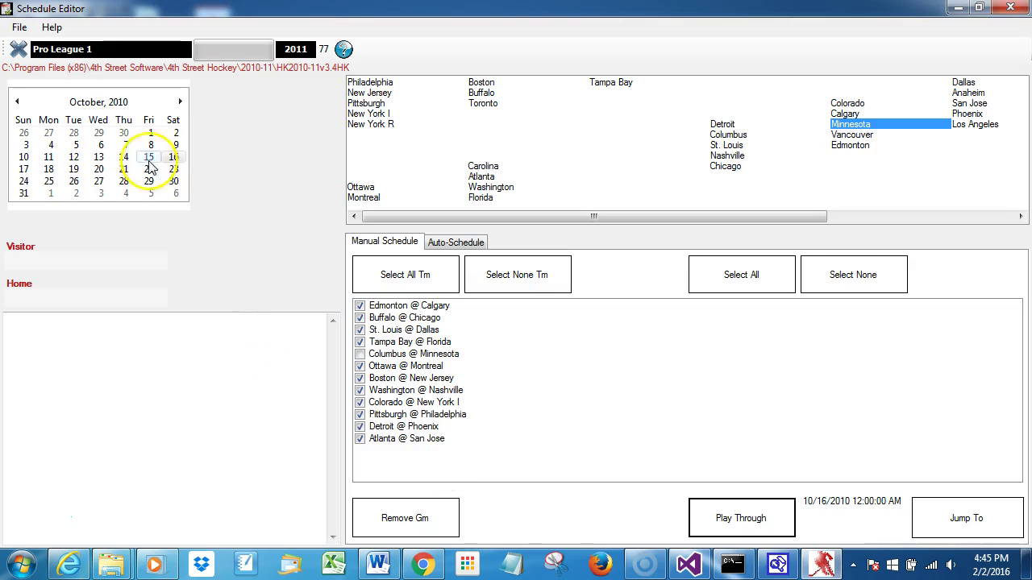
{"action": "left_click", "coordinate": [123, 144]}
{"action": "left_click", "coordinate": [749, 519]}
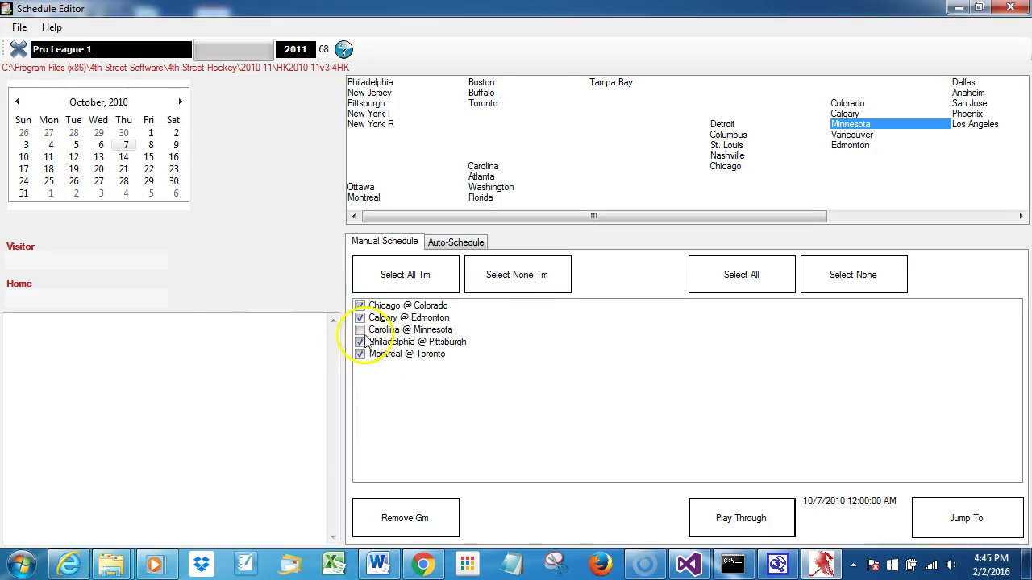
Uncheck the Chicago, Calgary, Philadelphia and Montreal road games on October 7, and check Carolina @ Minnesota
{"action": "left_click", "coordinate": [360, 307]}
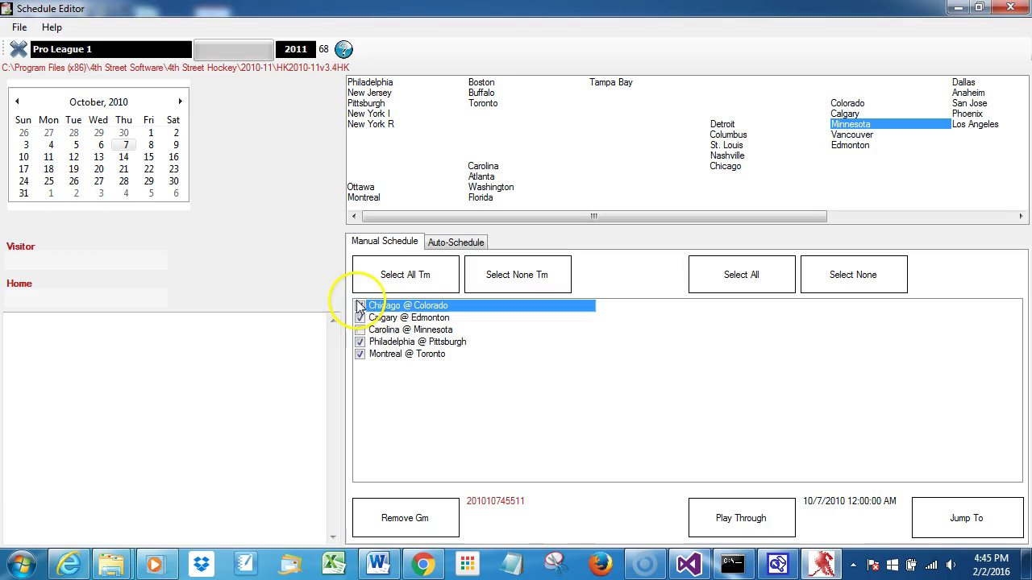
{"action": "left_click", "coordinate": [360, 320]}
{"action": "left_click", "coordinate": [359, 342]}
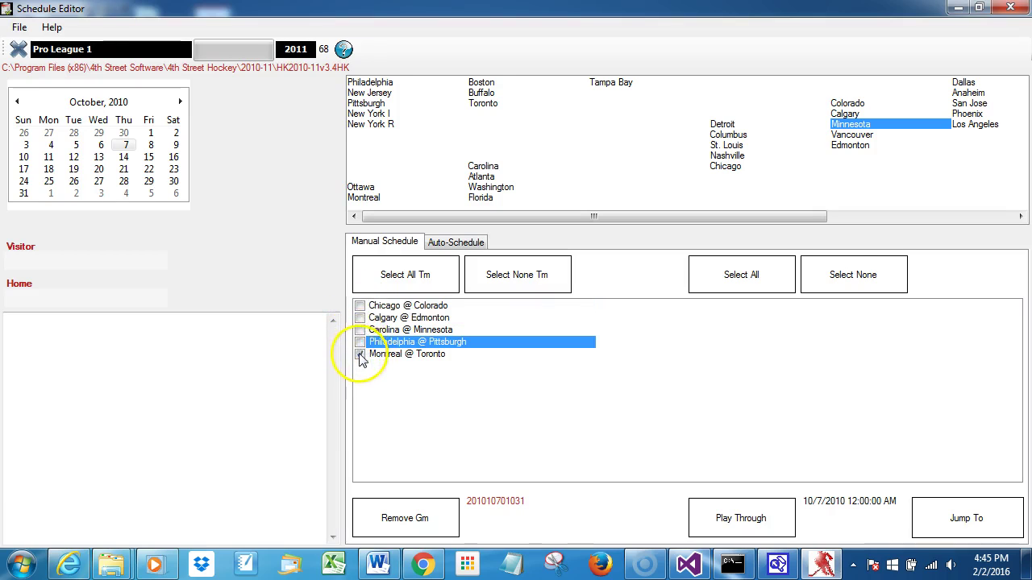
{"action": "left_click", "coordinate": [360, 355]}
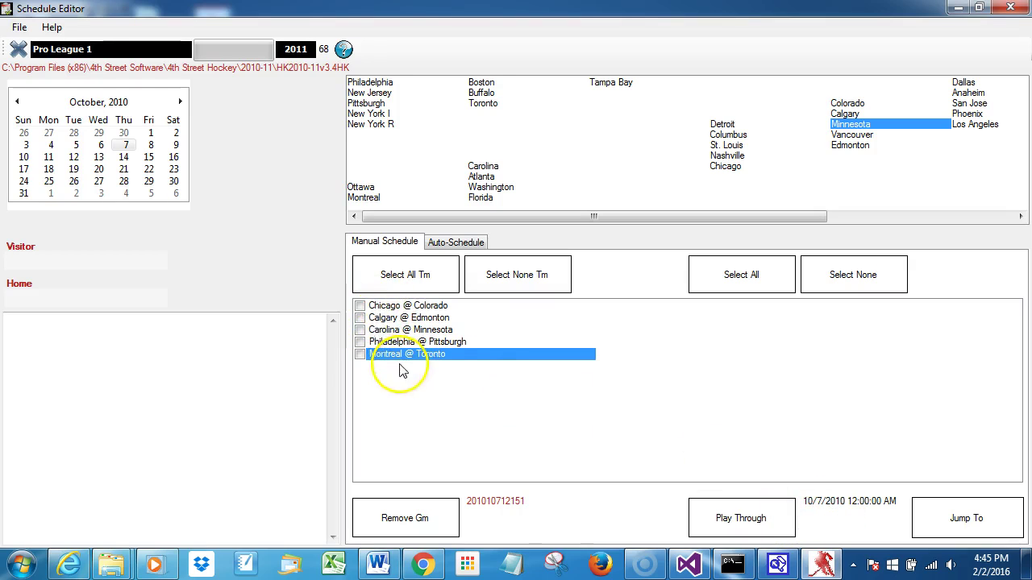
{"action": "left_click", "coordinate": [443, 330]}
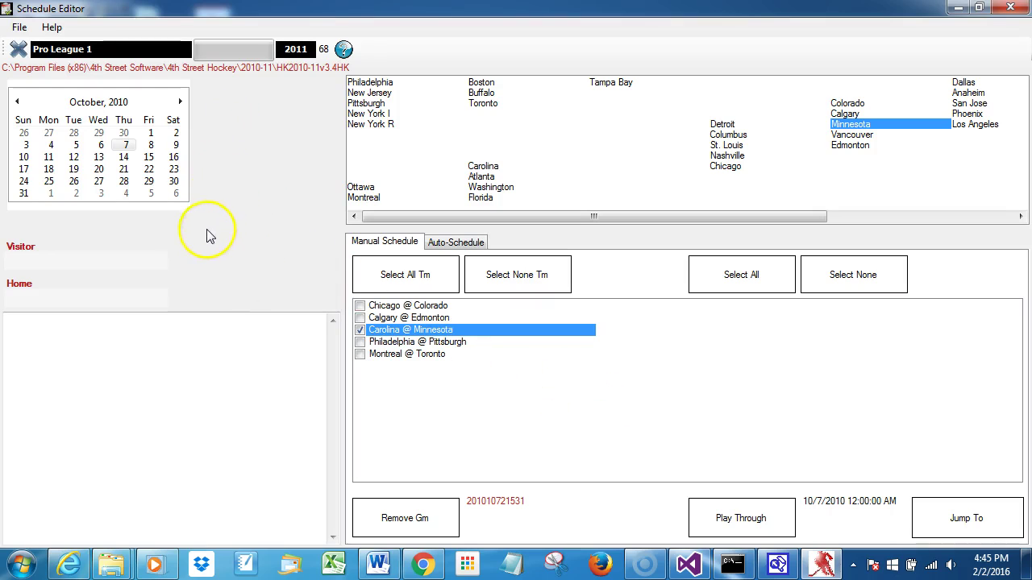
Examine the auto-schedule settings, including the number of teams, and return to the manual schedule
{"action": "left_click", "coordinate": [456, 243]}
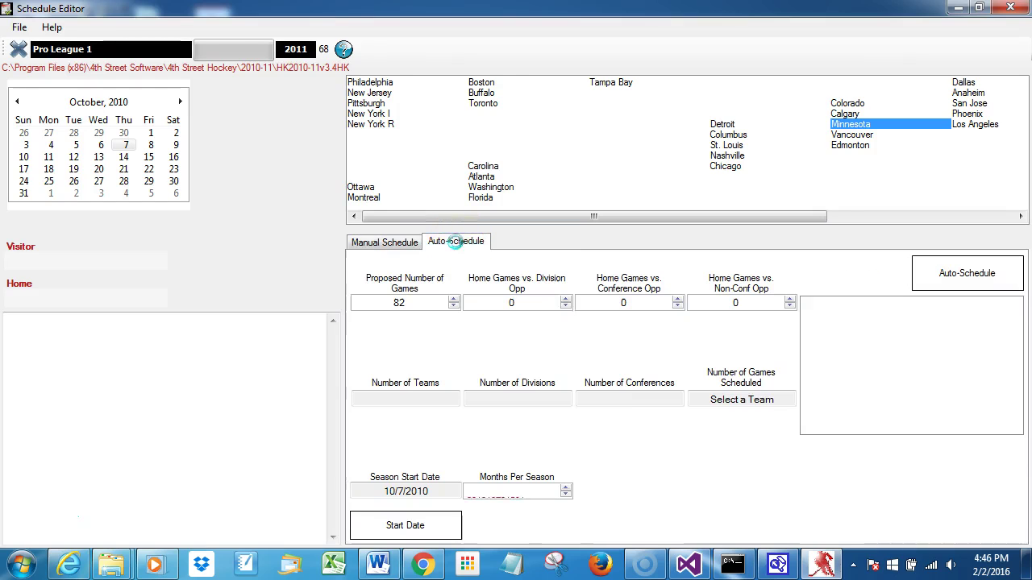
{"action": "left_click", "coordinate": [277, 230]}
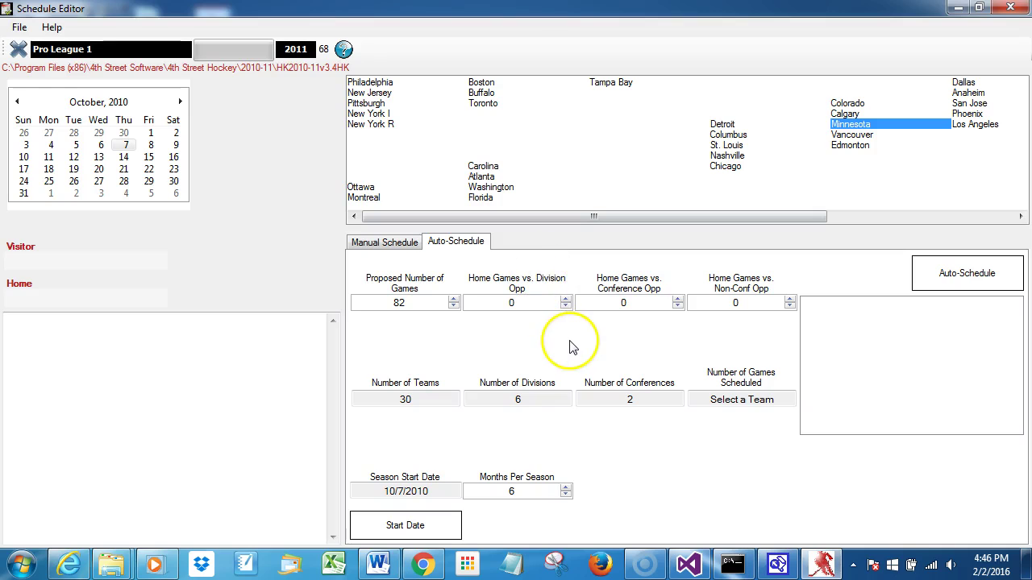
{"action": "double_click", "coordinate": [405, 399]}
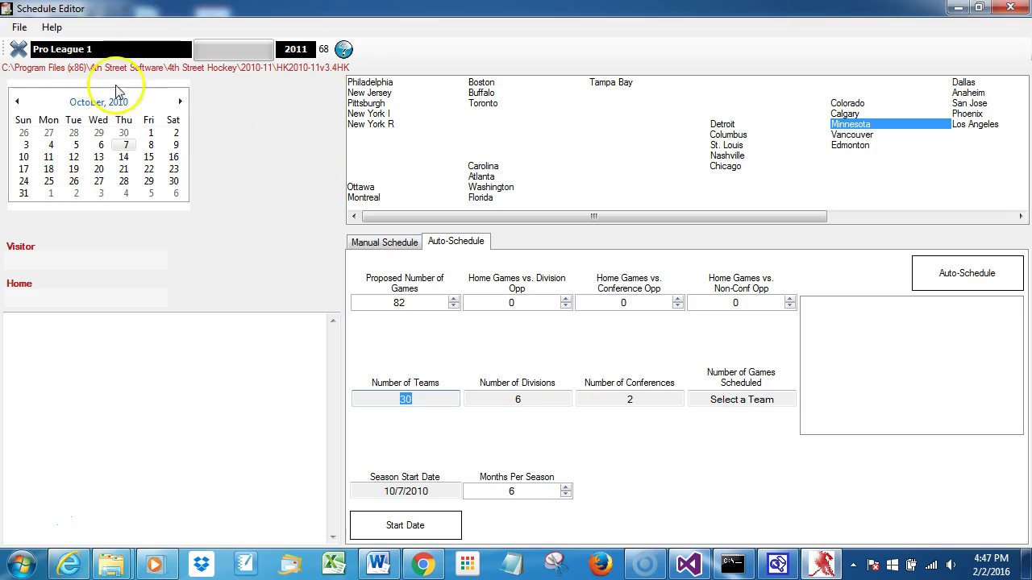
{"action": "left_click", "coordinate": [382, 243]}
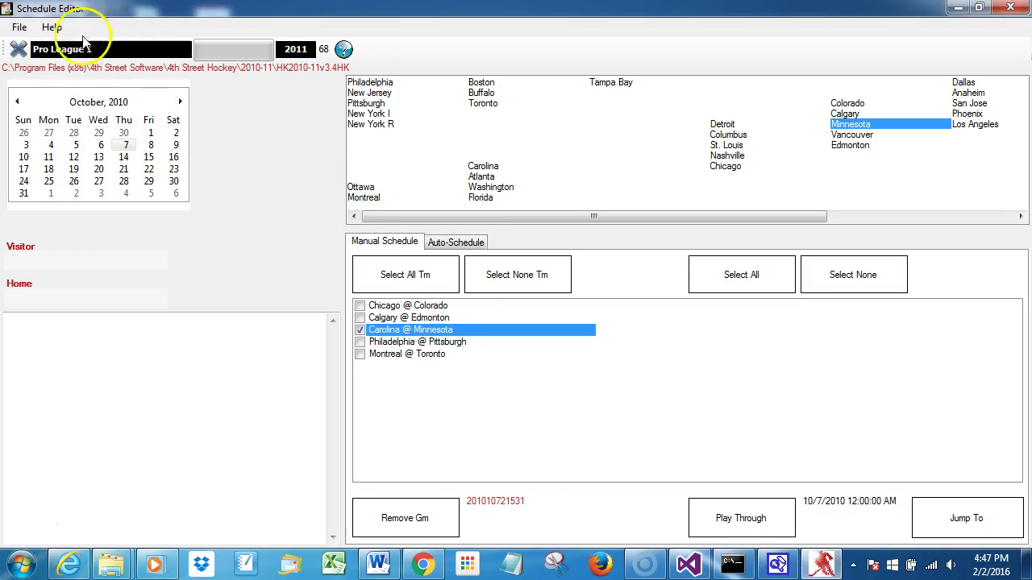
Close the Schedule Editor and uncheck the Carolina @ Minnesota game on October 7 in the main window
{"action": "left_click", "coordinate": [17, 50]}
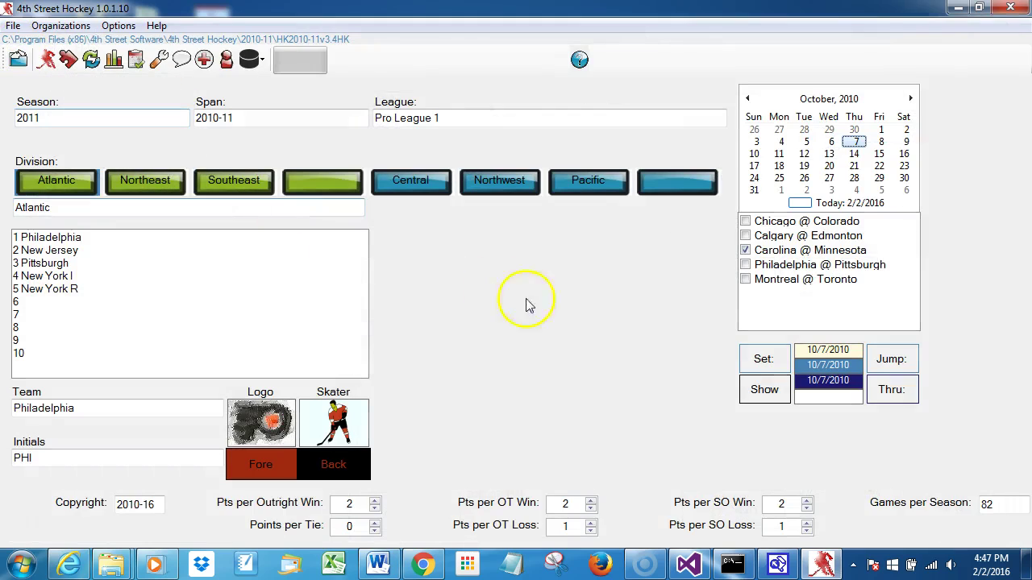
{"action": "left_click", "coordinate": [555, 339]}
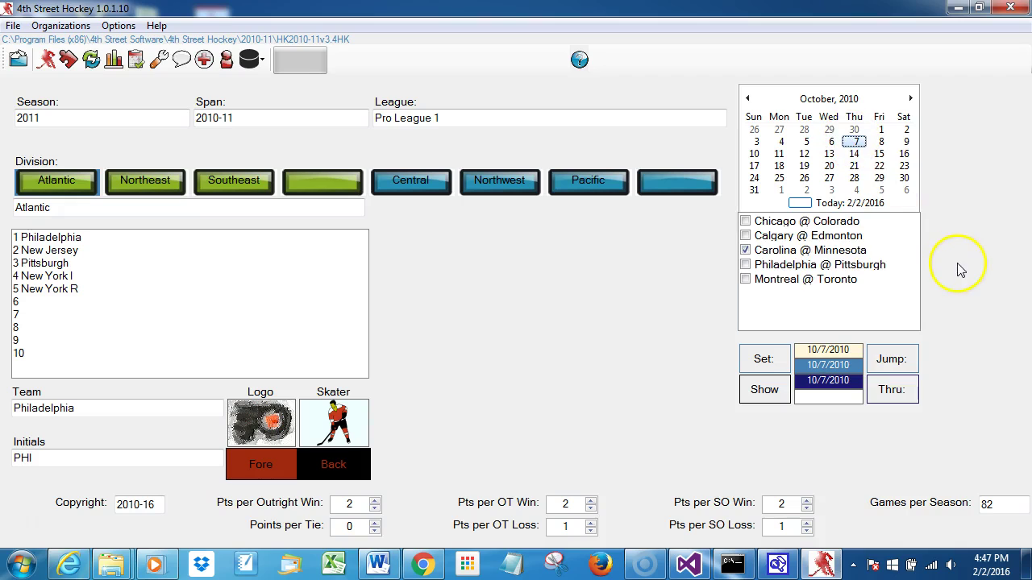
{"action": "left_click", "coordinate": [745, 250]}
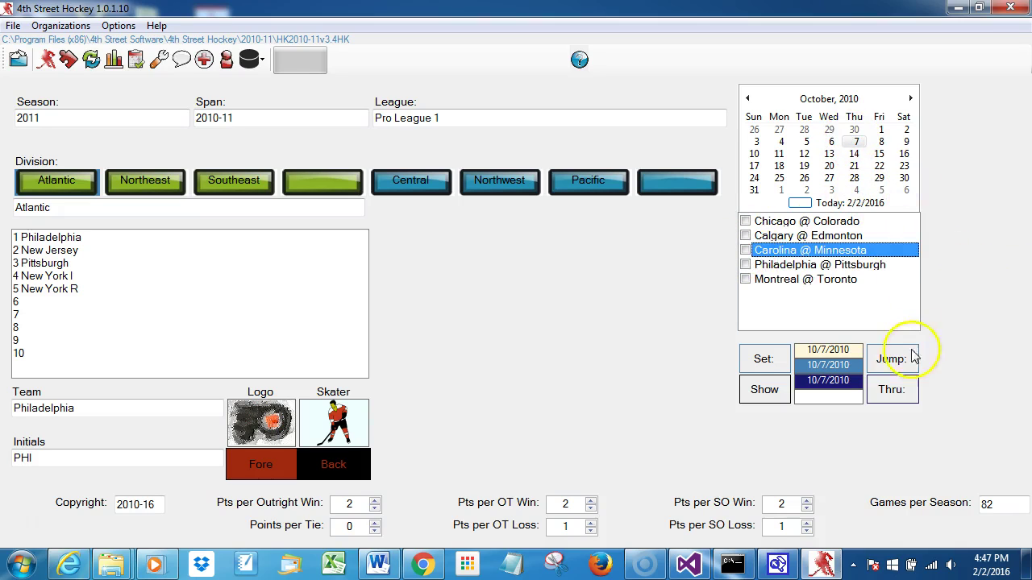
Uncheck the Washington @ Atlanta, San Jose @ Columbus, Anaheim @ Detroit, Dallas @ New Jersey and Buffalo @ Ottawa games on October 8, 2010
{"action": "left_click", "coordinate": [881, 142]}
{"action": "left_click", "coordinate": [746, 222]}
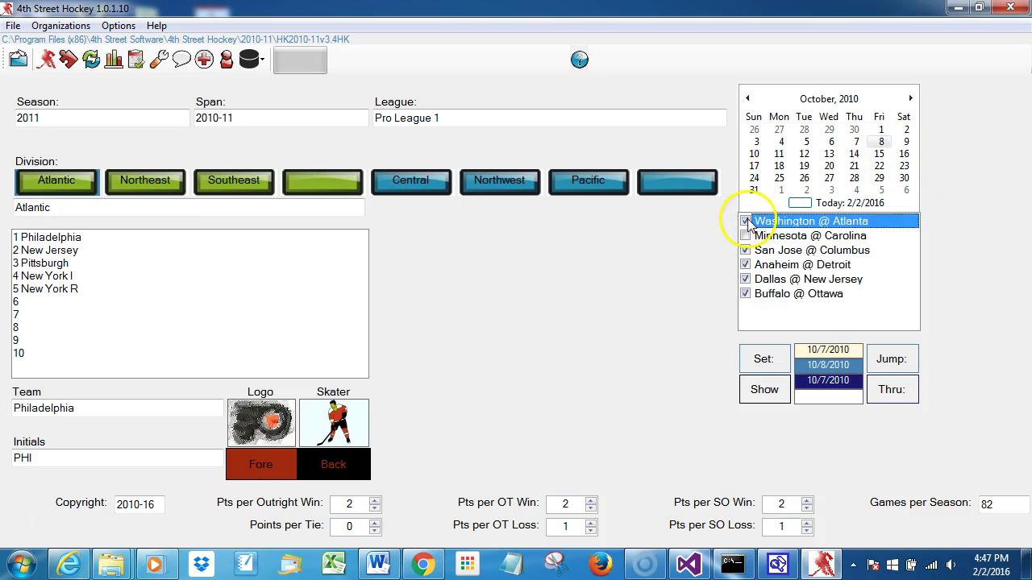
{"action": "left_click", "coordinate": [746, 250]}
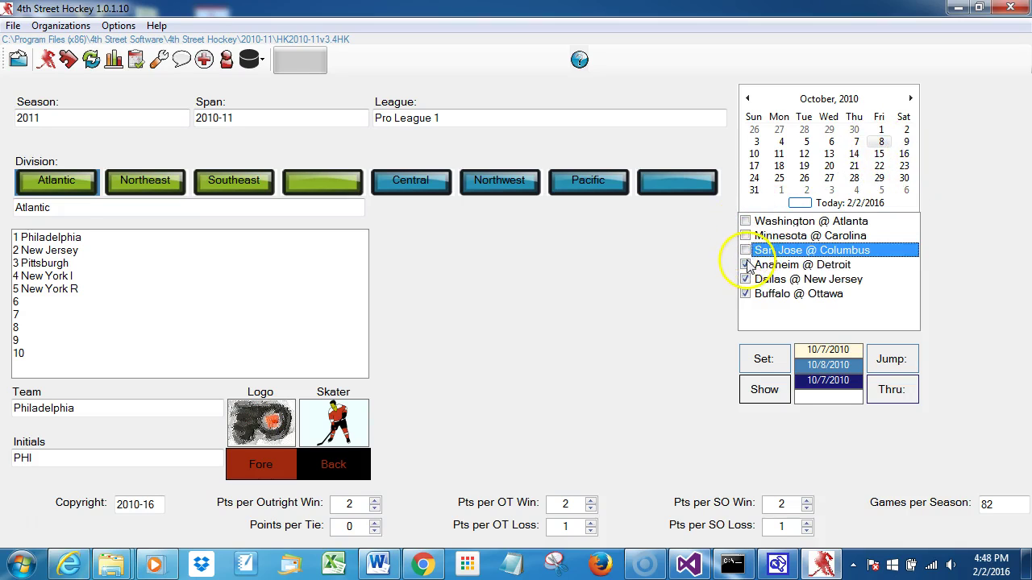
{"action": "left_click", "coordinate": [746, 265]}
{"action": "left_click", "coordinate": [746, 279]}
{"action": "left_click", "coordinate": [746, 295]}
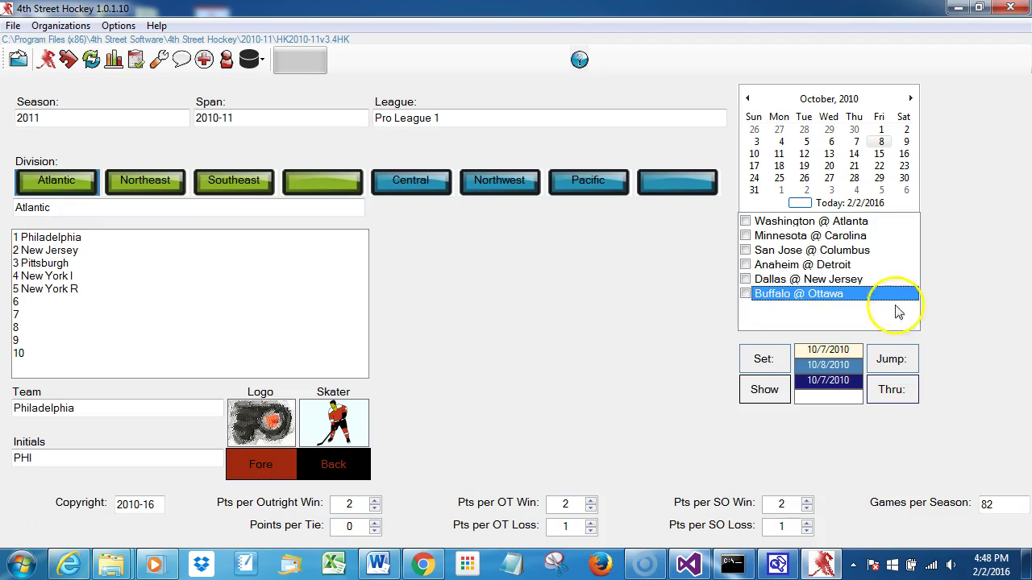
Set October 9, 2010 as the schedule's jump-to date and exit the program
{"action": "left_click", "coordinate": [905, 142]}
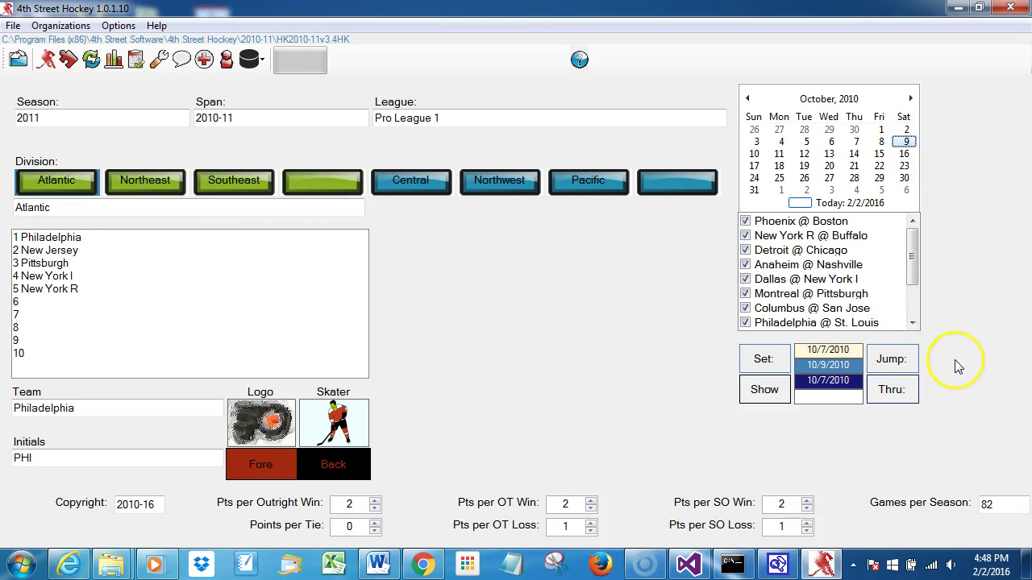
{"action": "left_click", "coordinate": [778, 366]}
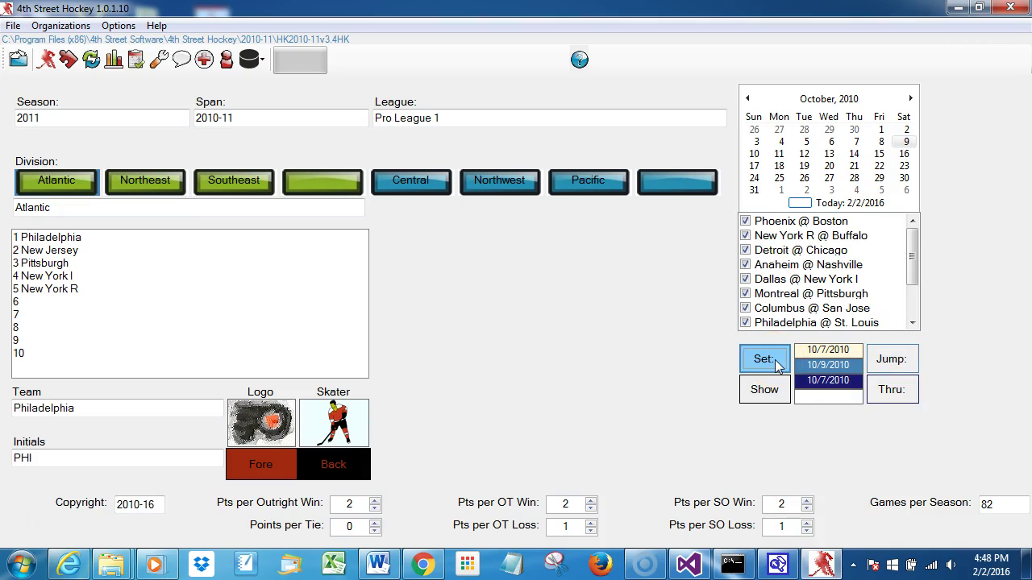
{"action": "left_click", "coordinate": [13, 26]}
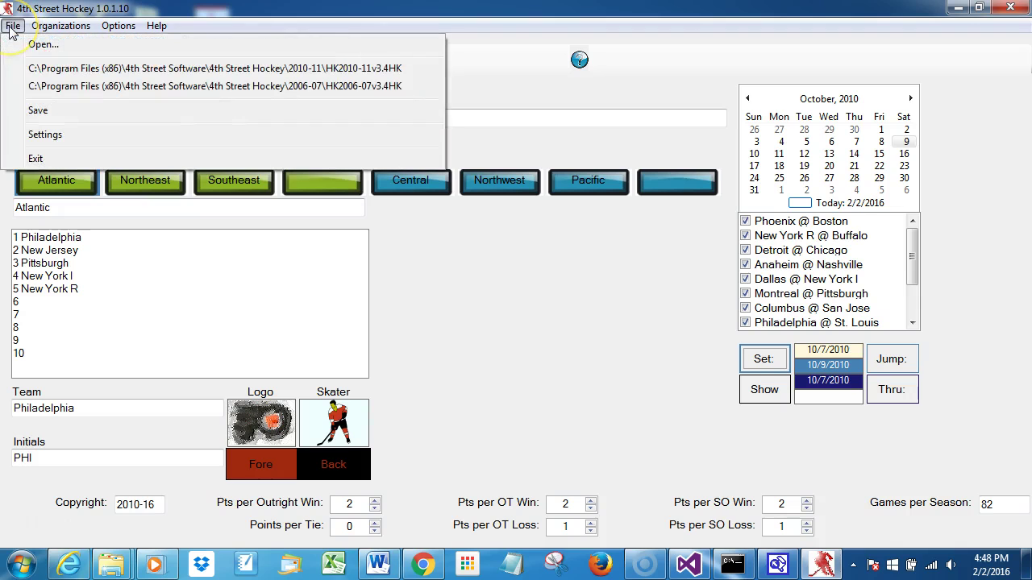
{"action": "left_click", "coordinate": [36, 159]}
Relaunch 4th Street Hockey, allowing it to make changes to the computer, and reopen the 2010-11 league file HK2010-11v3.4HK
{"action": "left_click", "coordinate": [21, 563]}
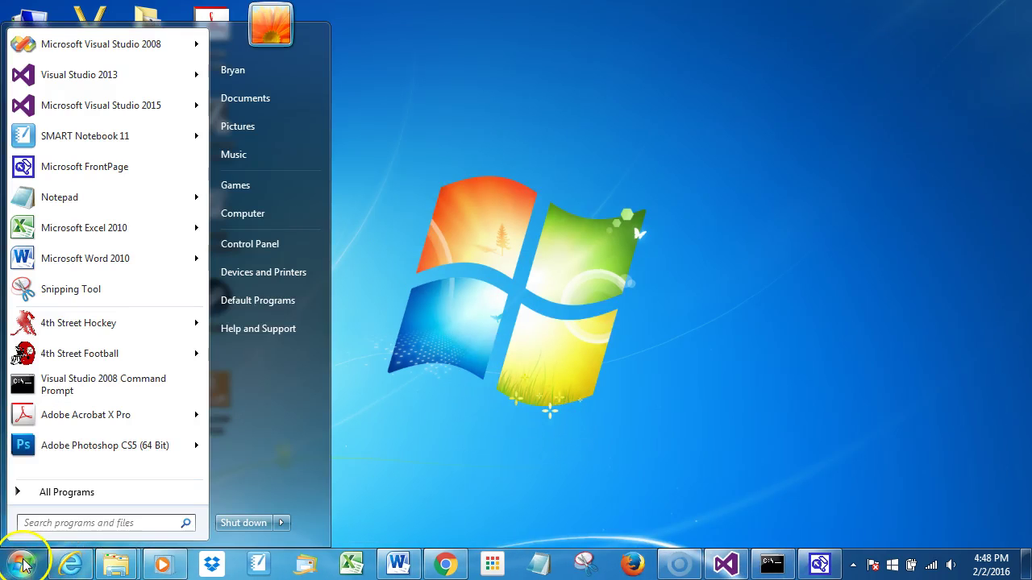
{"action": "left_click", "coordinate": [78, 324]}
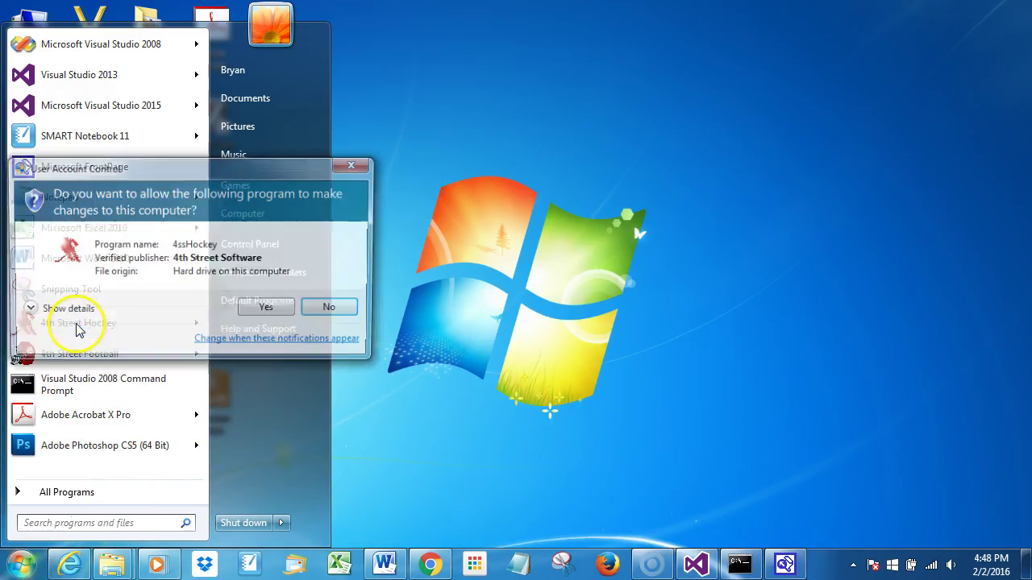
{"action": "left_click", "coordinate": [267, 309]}
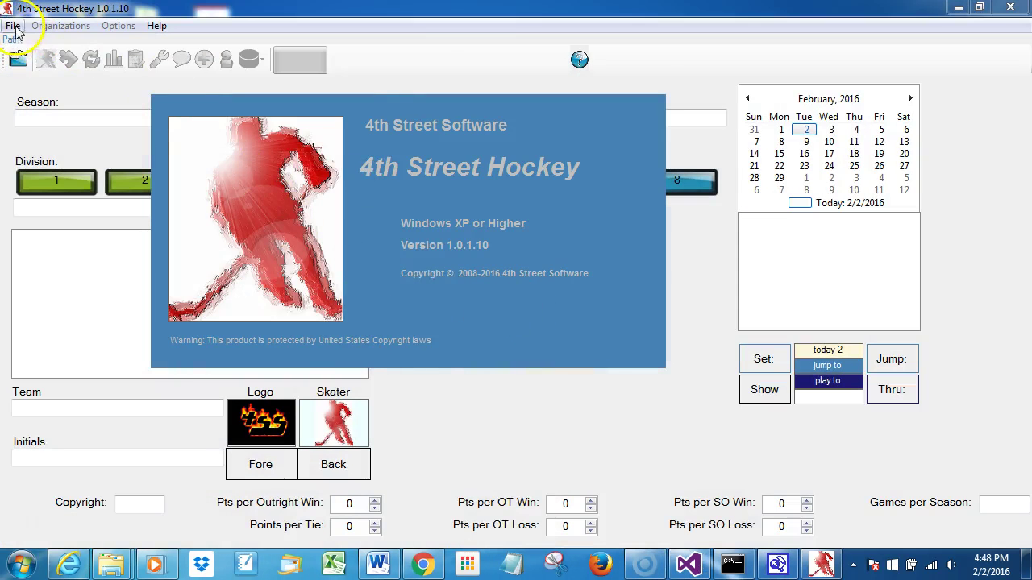
{"action": "left_click", "coordinate": [12, 26]}
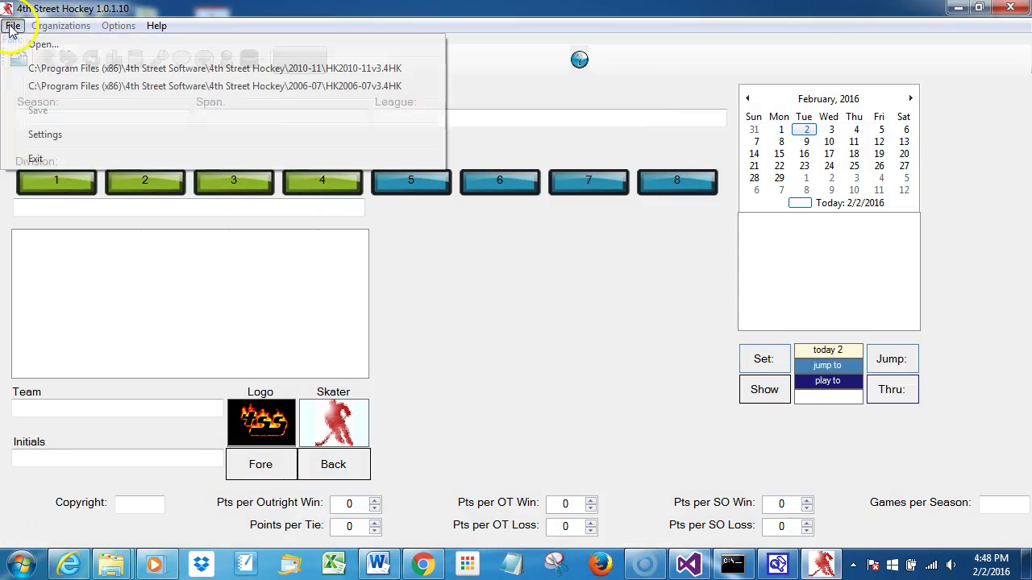
{"action": "left_click", "coordinate": [133, 71]}
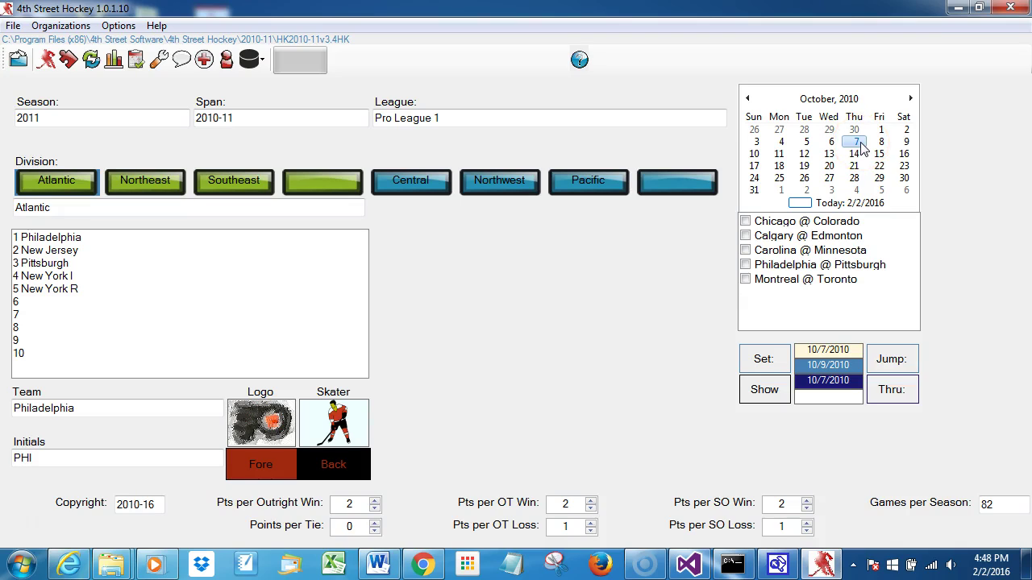
Jump the schedule calendar to the stored date of October 9, 2010
{"action": "left_click", "coordinate": [905, 142]}
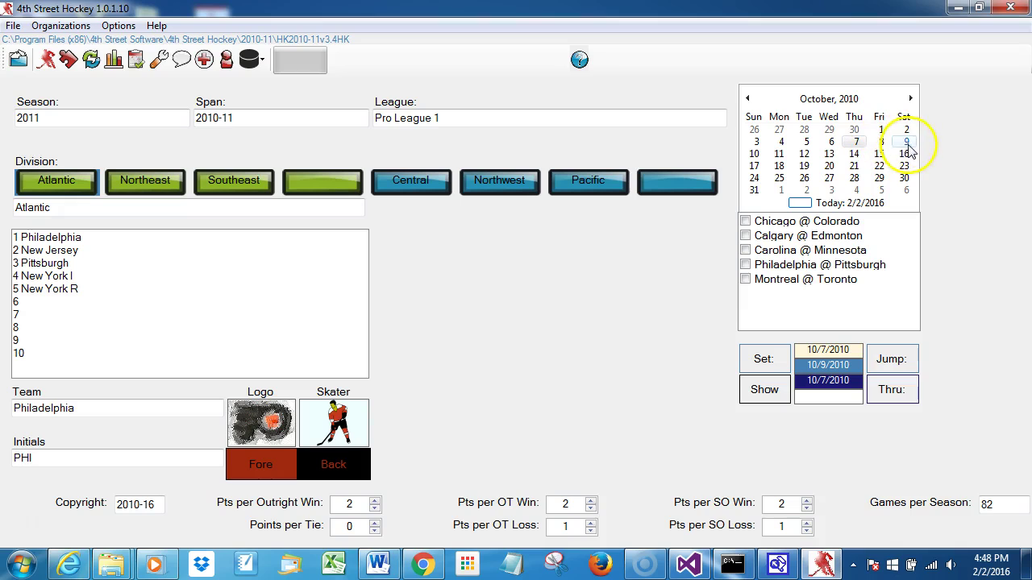
{"action": "left_click", "coordinate": [898, 365]}
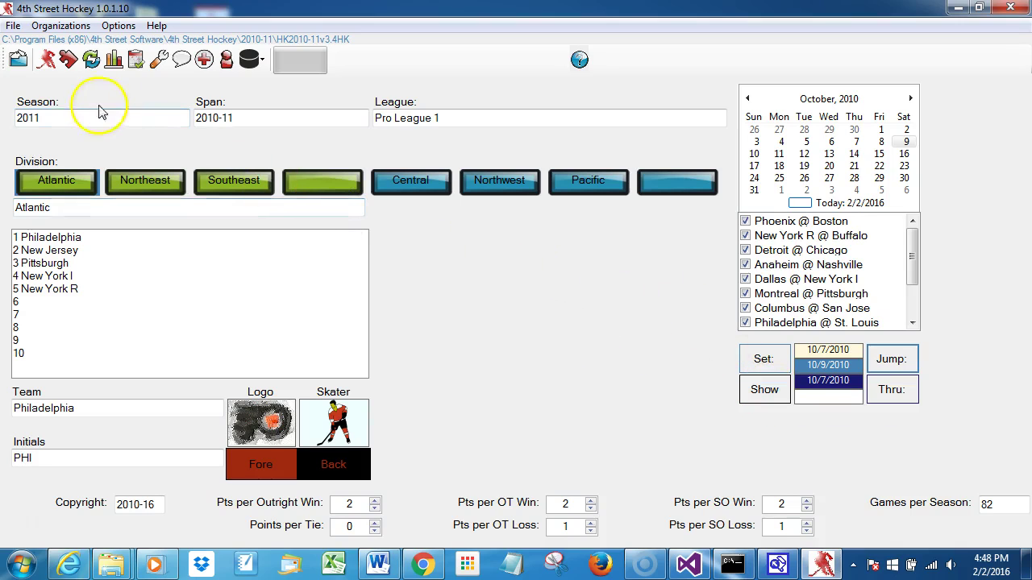
Open the 2006-07 league file HK2006-07v3.4HK and highlight its season span
{"action": "left_click", "coordinate": [12, 26]}
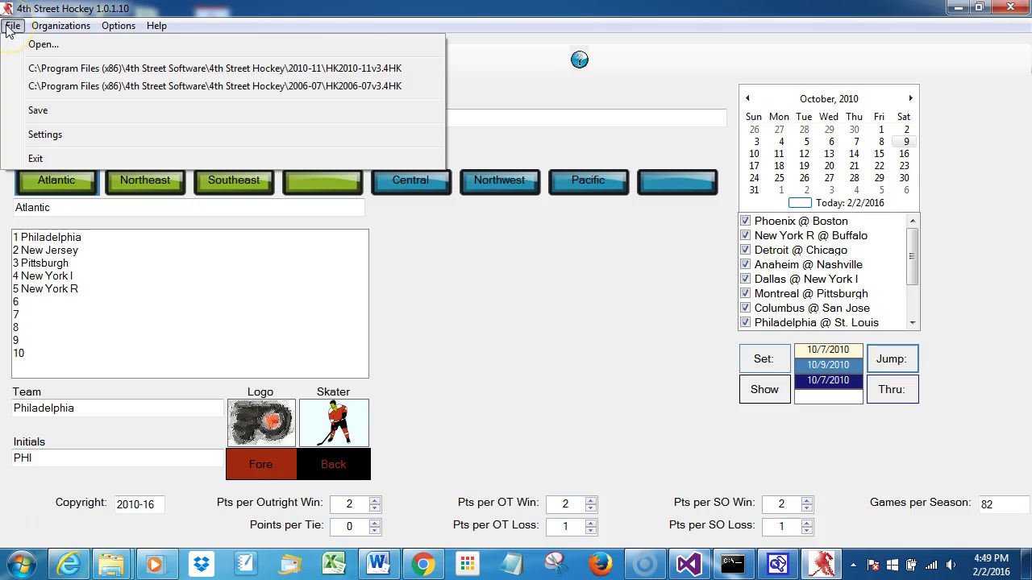
{"action": "left_click", "coordinate": [46, 87]}
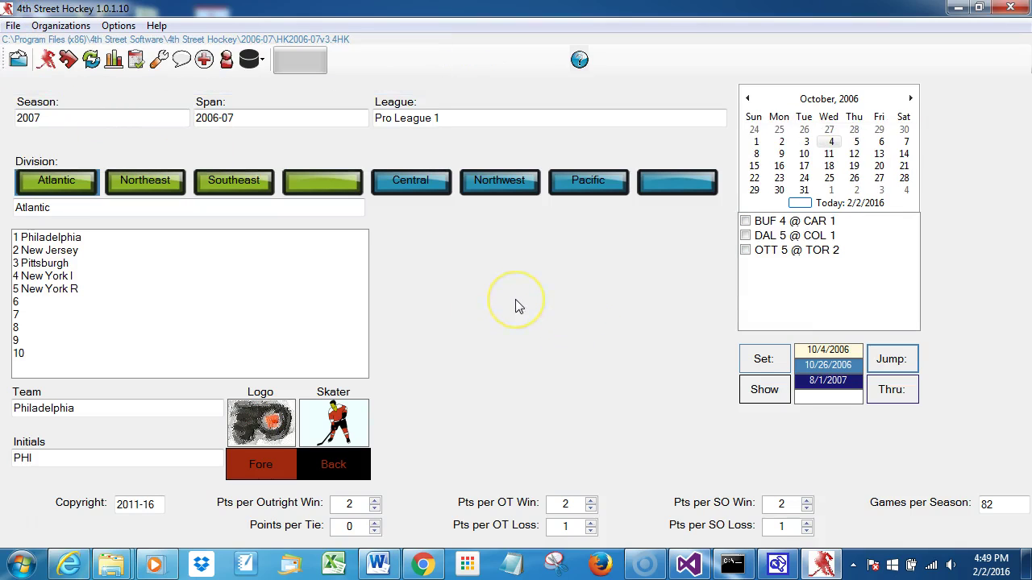
{"action": "left_click_drag", "start_coordinate": [190, 117], "coordinate": [228, 119]}
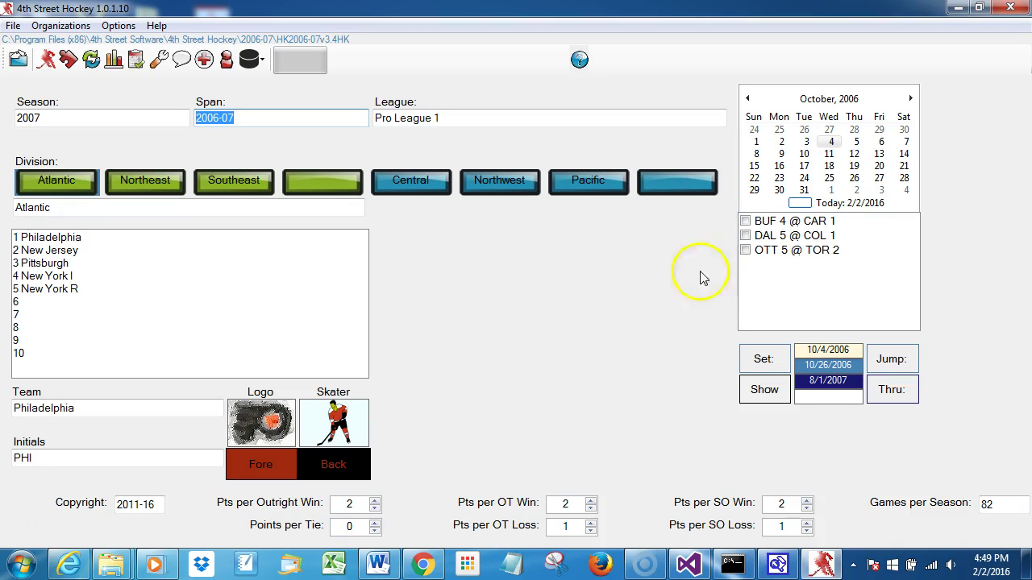
Compare the October 4 and 5, 2006 games and show the box score of the Tampa Bay at Atlanta game on October 5
{"action": "left_click", "coordinate": [855, 141]}
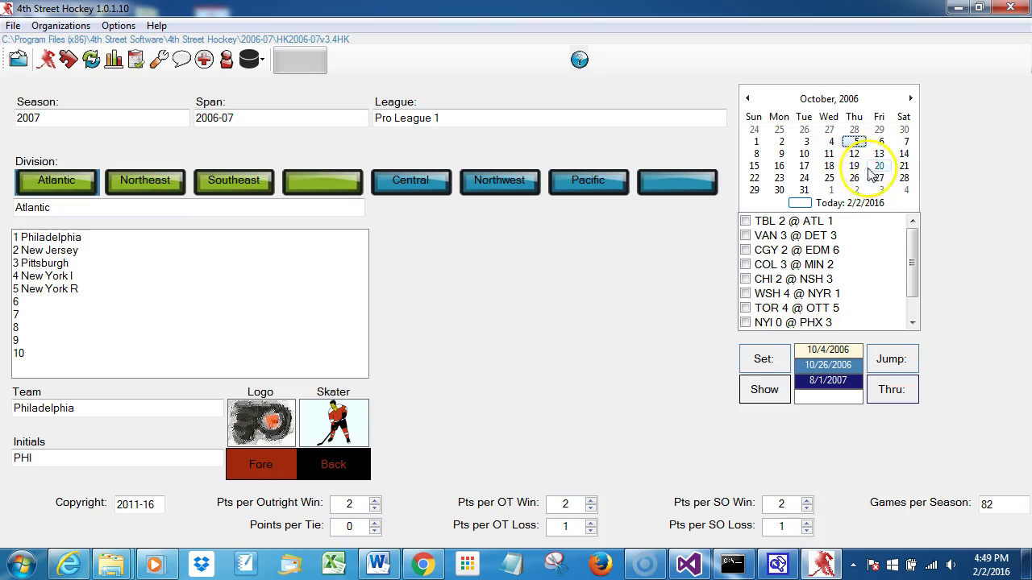
{"action": "left_click", "coordinate": [832, 141]}
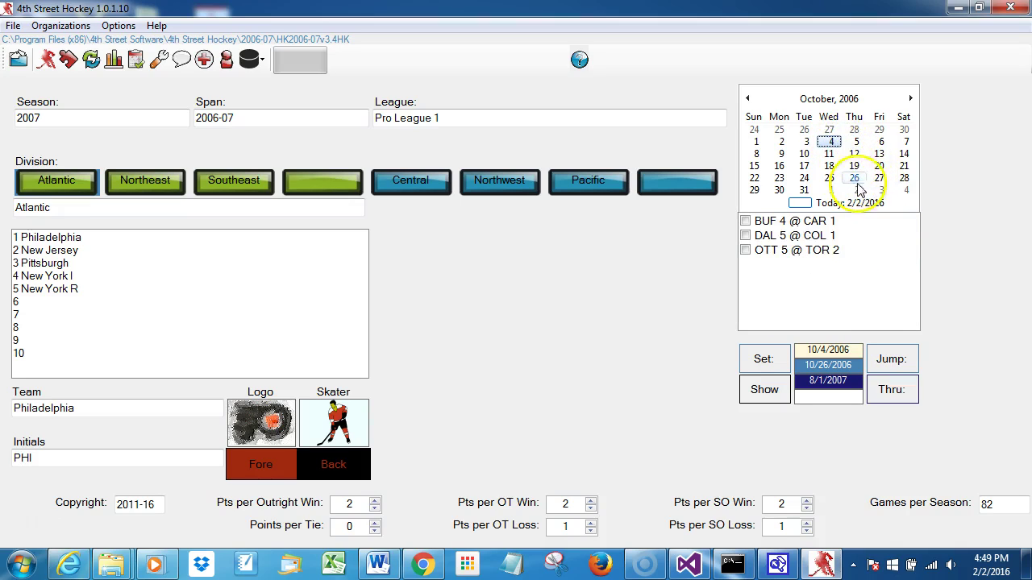
{"action": "left_click", "coordinate": [855, 141]}
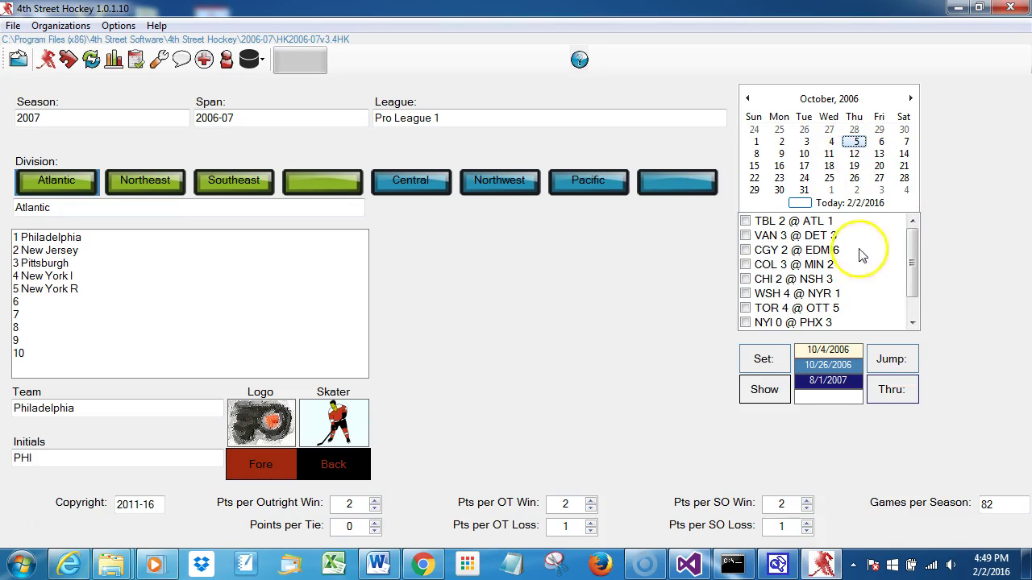
{"action": "left_click", "coordinate": [810, 221]}
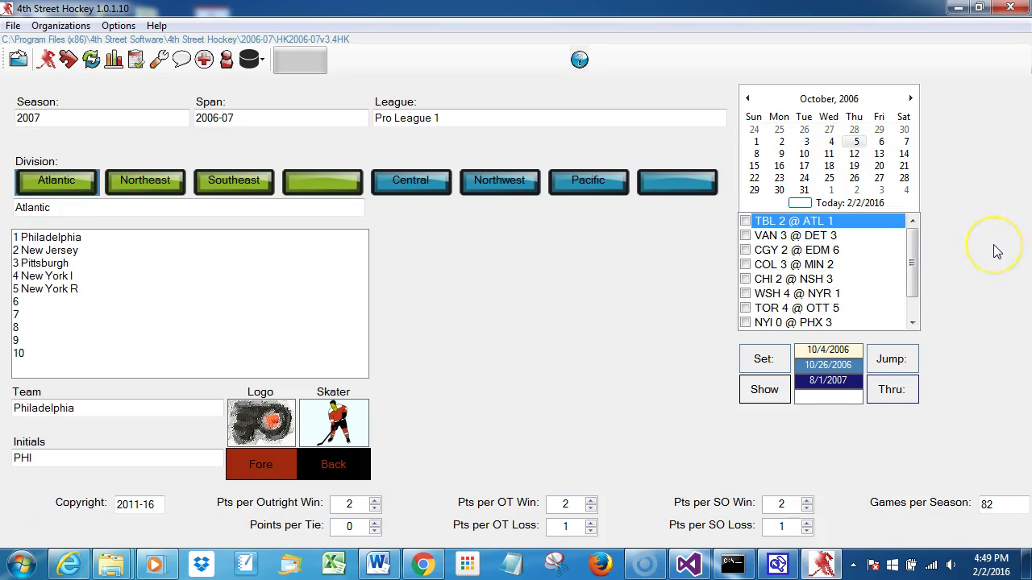
{"action": "left_click", "coordinate": [972, 250]}
{"action": "left_click", "coordinate": [766, 391]}
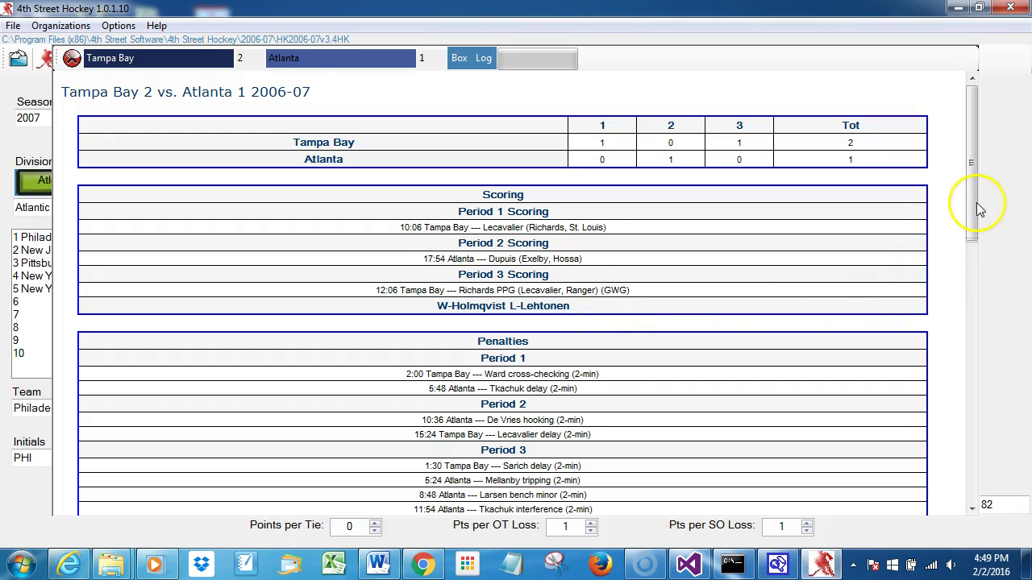
Review the Tampa Bay at Atlanta box score, from scoring and penalties through both teams' player statistics
{"action": "left_click_drag", "start_coordinate": [977, 197], "coordinate": [973, 367]}
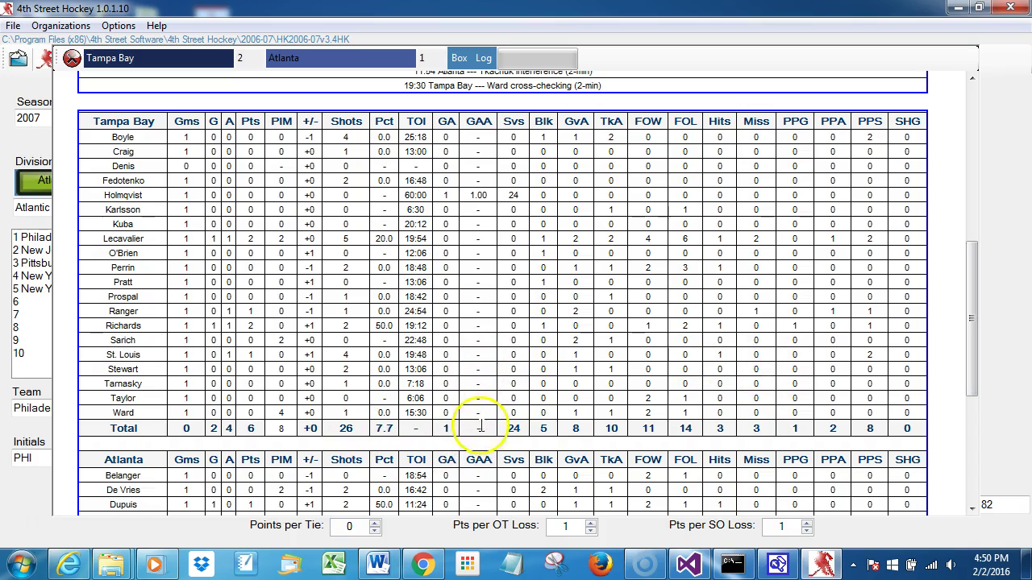
{"action": "left_click_drag", "start_coordinate": [971, 338], "coordinate": [980, 466]}
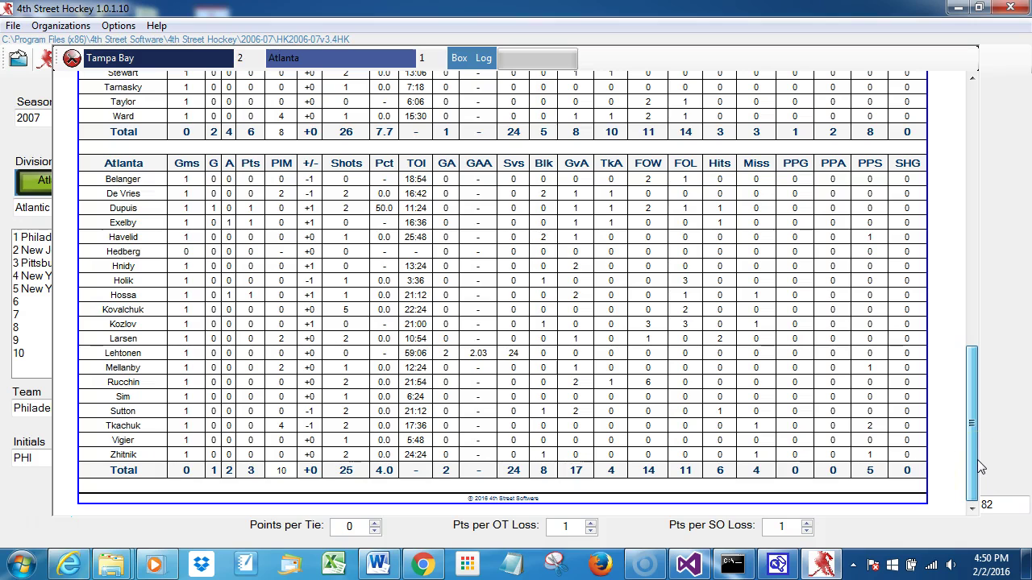
{"action": "left_click_drag", "start_coordinate": [977, 460], "coordinate": [978, 157]}
{"action": "left_click", "coordinate": [345, 161]}
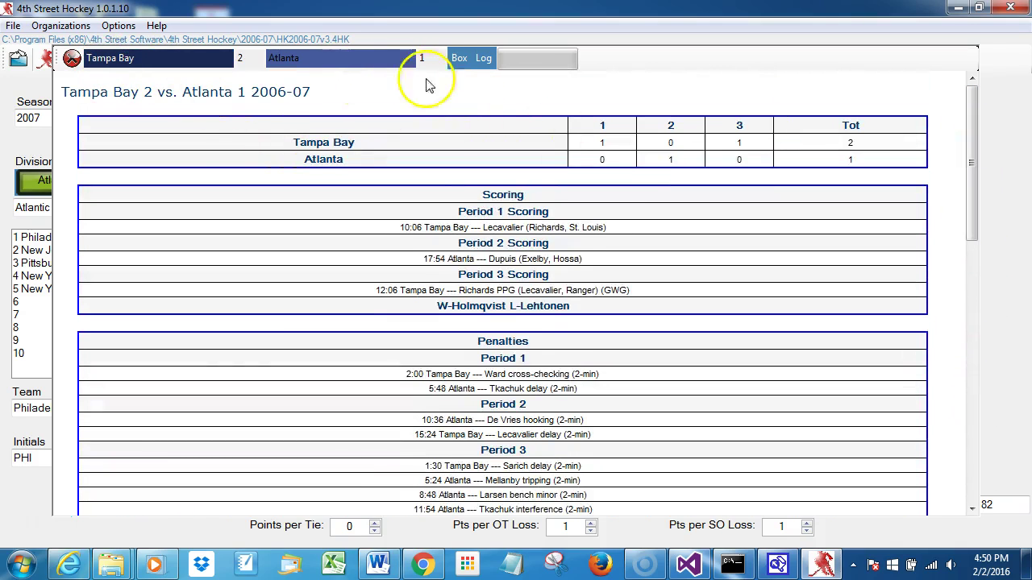
Examine the play-by-play log of the Tampa Bay at Atlanta game through the second period and close the game report
{"action": "left_click", "coordinate": [481, 62]}
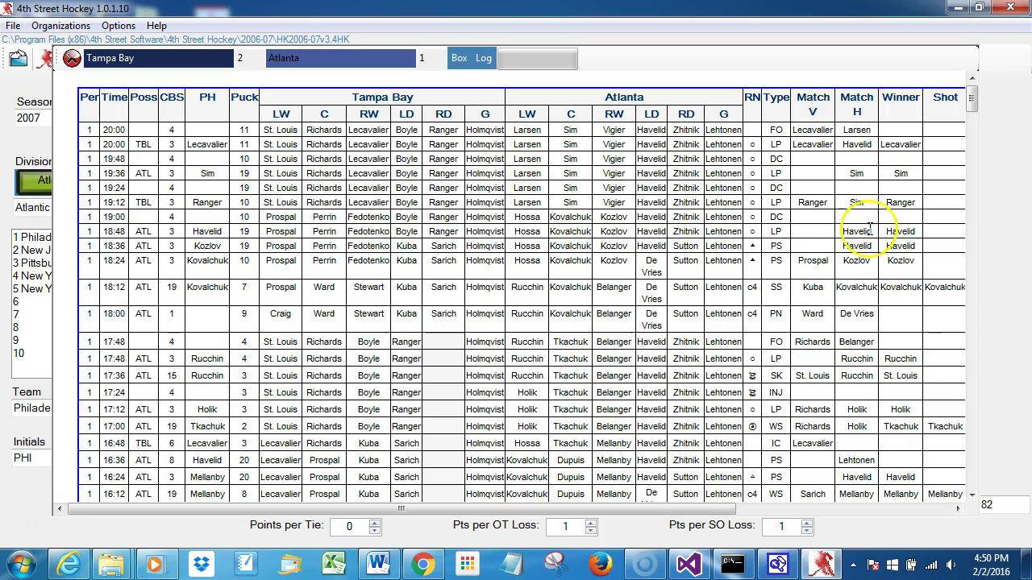
{"action": "left_click_drag", "start_coordinate": [673, 519], "coordinate": [637, 520]}
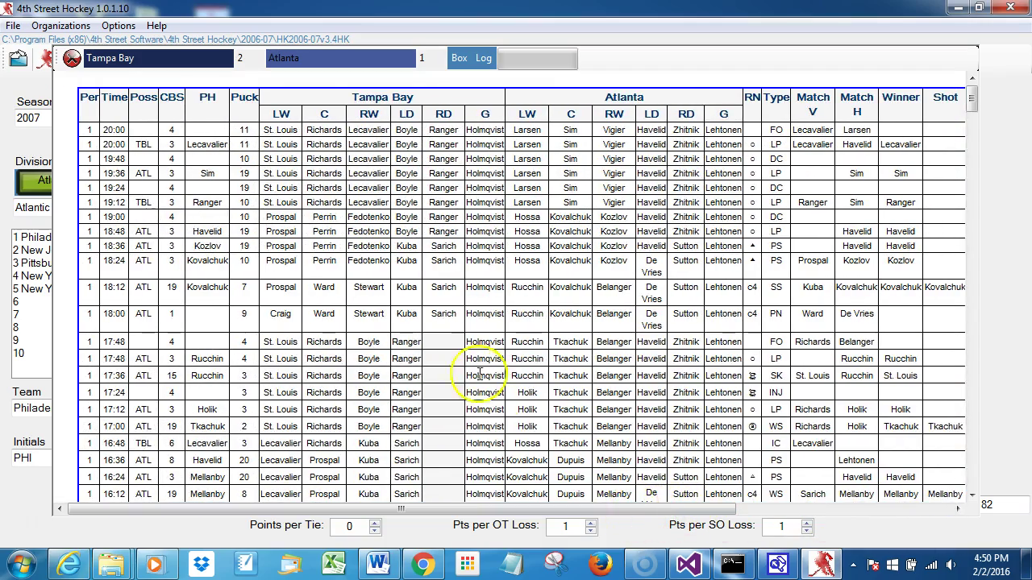
{"action": "scroll", "coordinate": [451, 387], "scroll_direction": "down", "scroll_amount": 20}
{"action": "scroll", "coordinate": [512, 342], "scroll_direction": "down", "scroll_amount": 10}
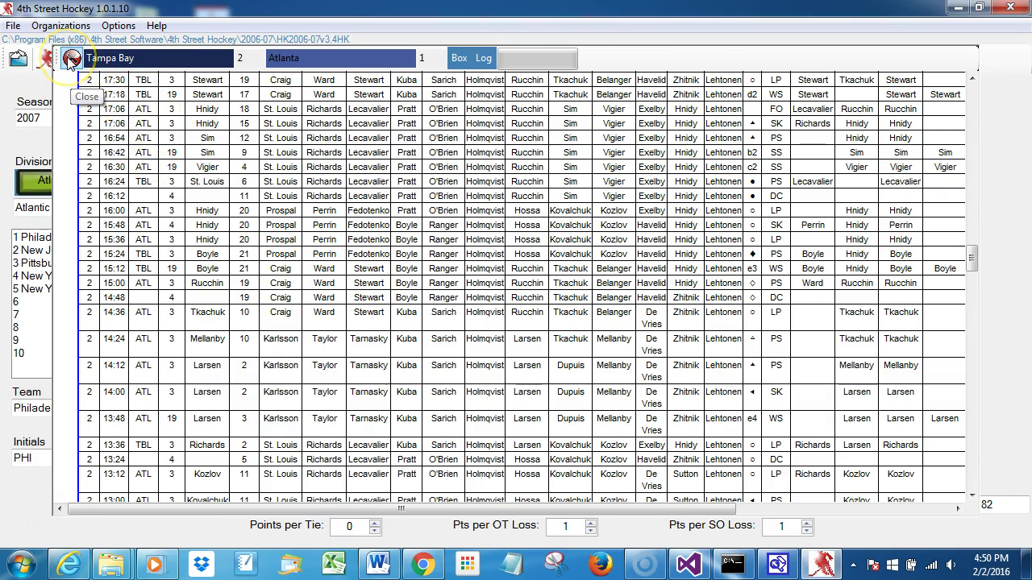
{"action": "left_click", "coordinate": [71, 59]}
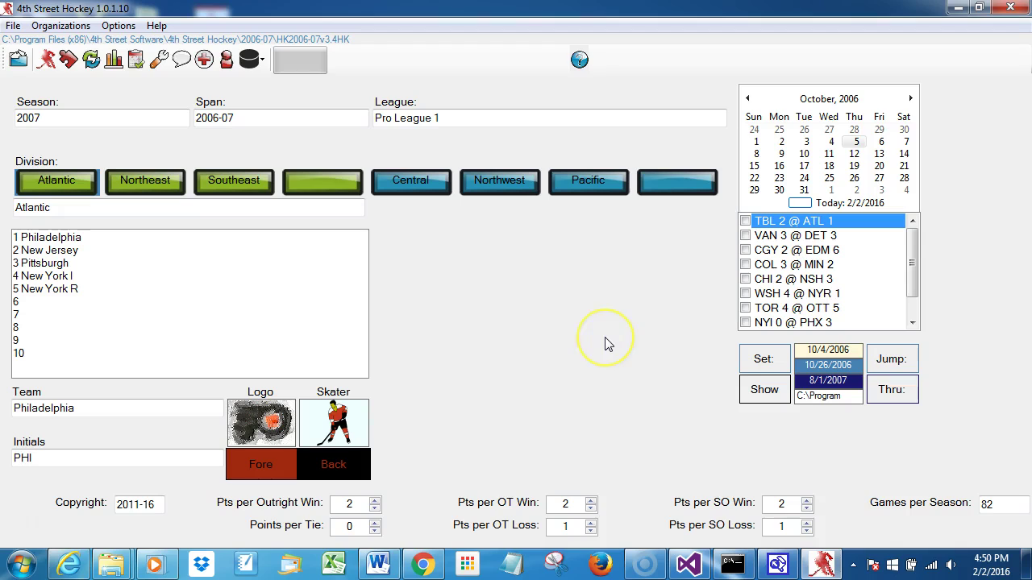